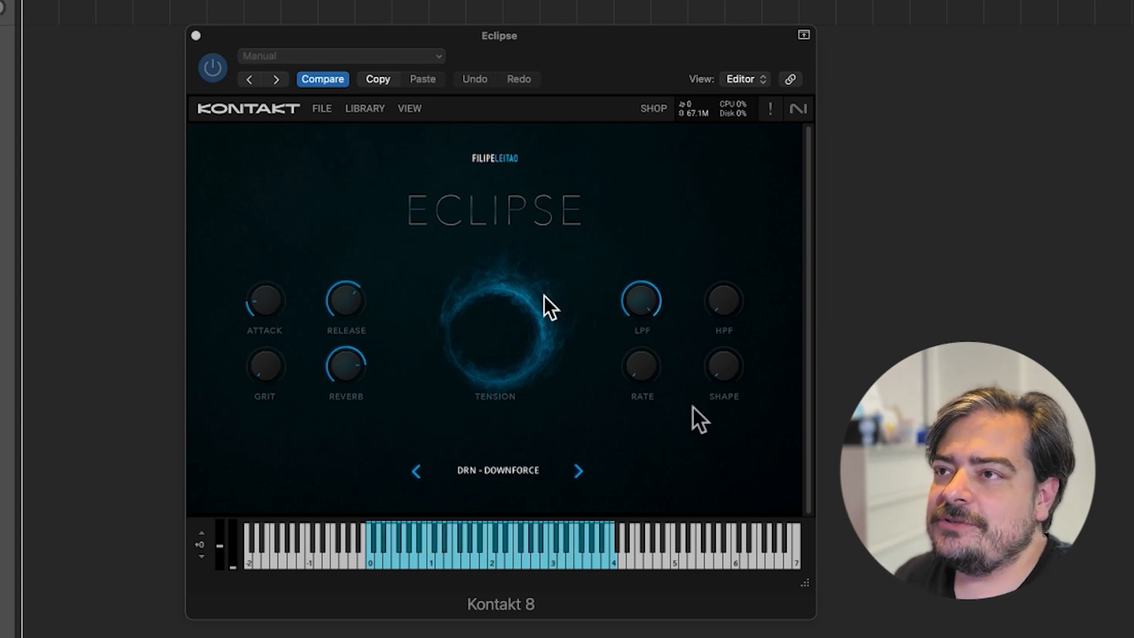
Raise the Attack of the DRN - DOWNFORCE preset and try different Grit amounts, ending with Grit near minimum
drag(261, 306, 271, 261)
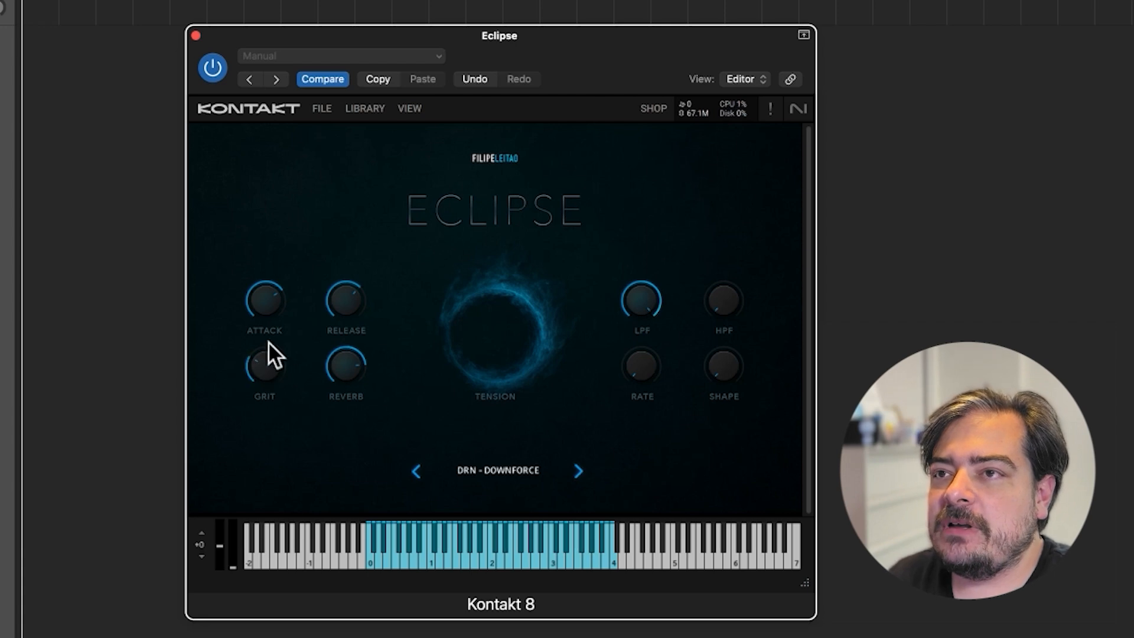
drag(268, 349, 267, 317)
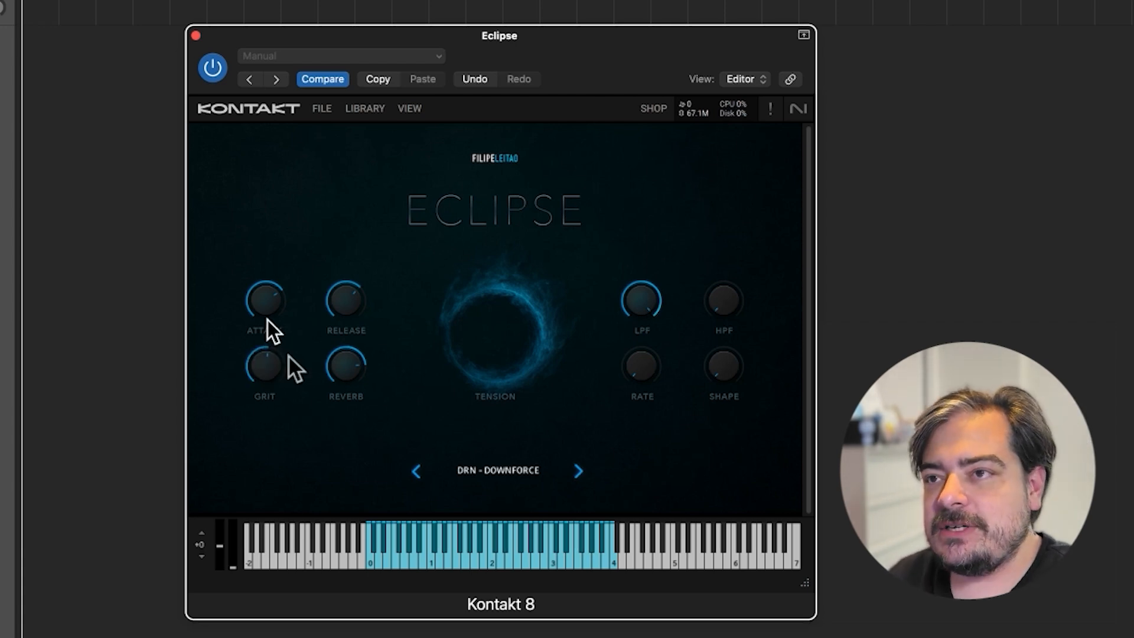
mouse_move(266, 360)
mouse_down()
mouse_move(271, 387)
mouse_move(261, 331)
mouse_move(262, 358)
mouse_up()
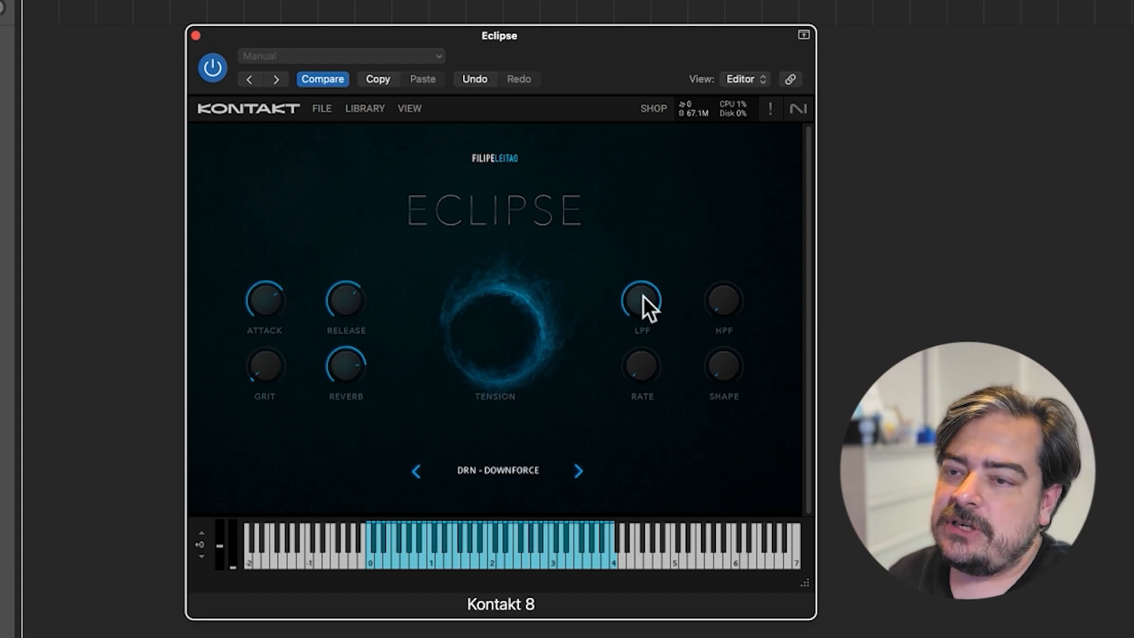
Try out both filters by sweeping the LPF down and the HPF up
drag(641, 299, 643, 378)
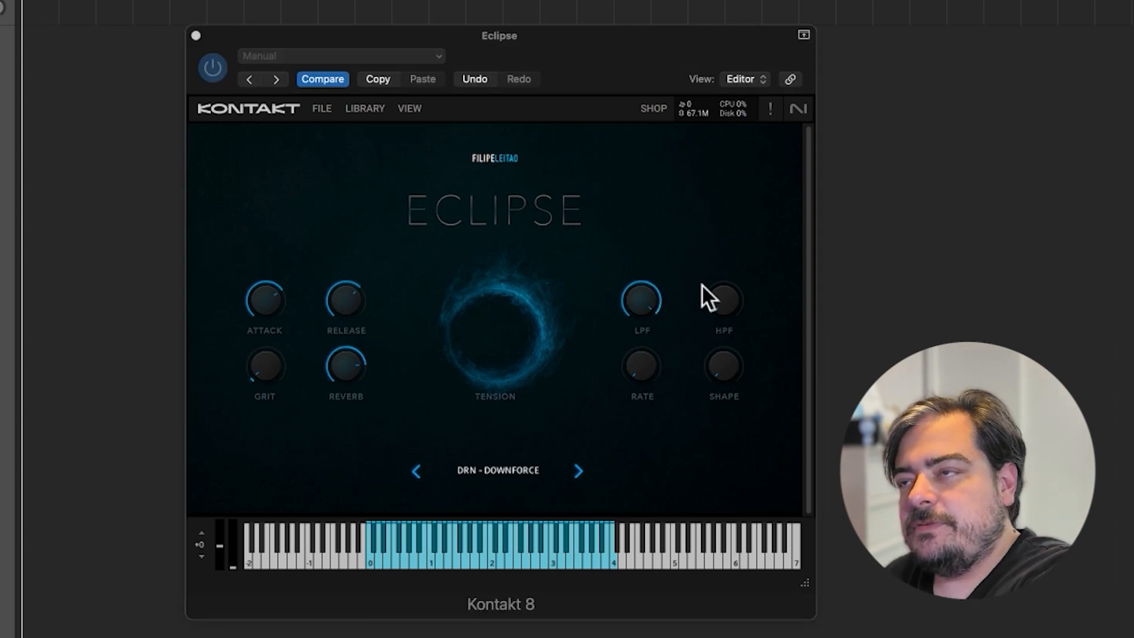
drag(731, 304, 726, 211)
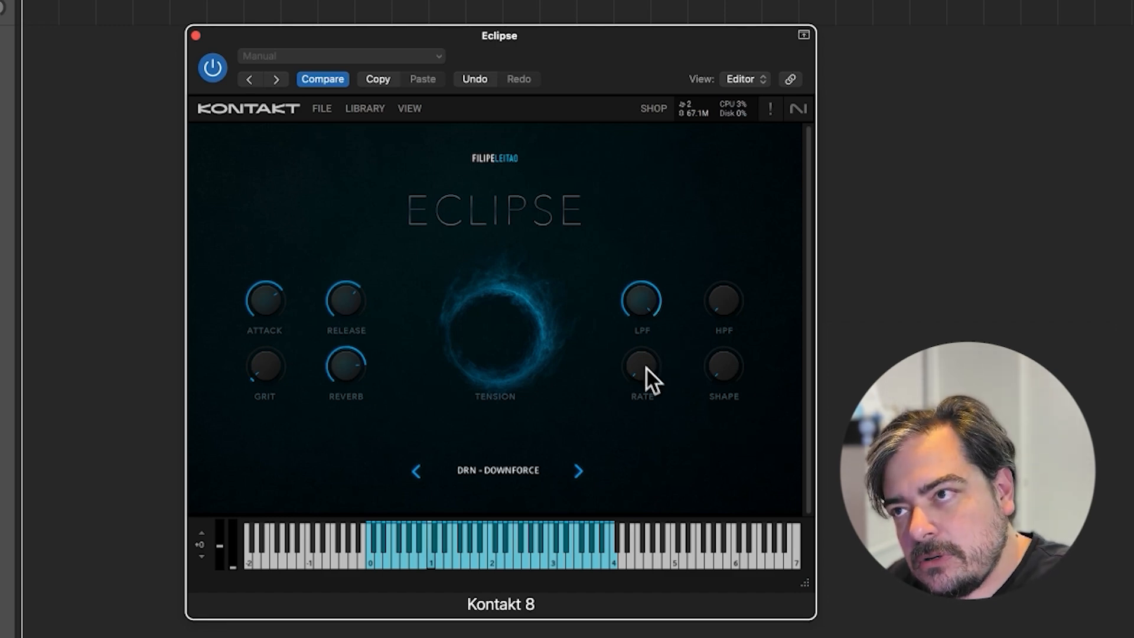
Raise the Rate and Shape to try out the pulsing, and turn the Rate back down to minimum
drag(644, 363, 642, 287)
drag(732, 371, 732, 347)
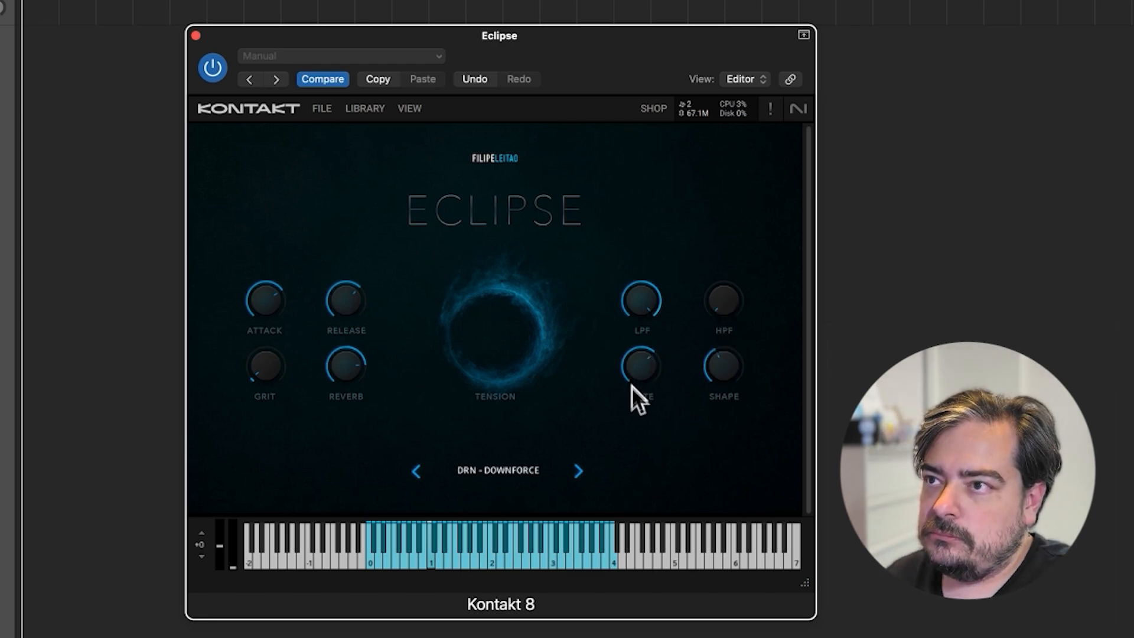
drag(632, 400, 633, 434)
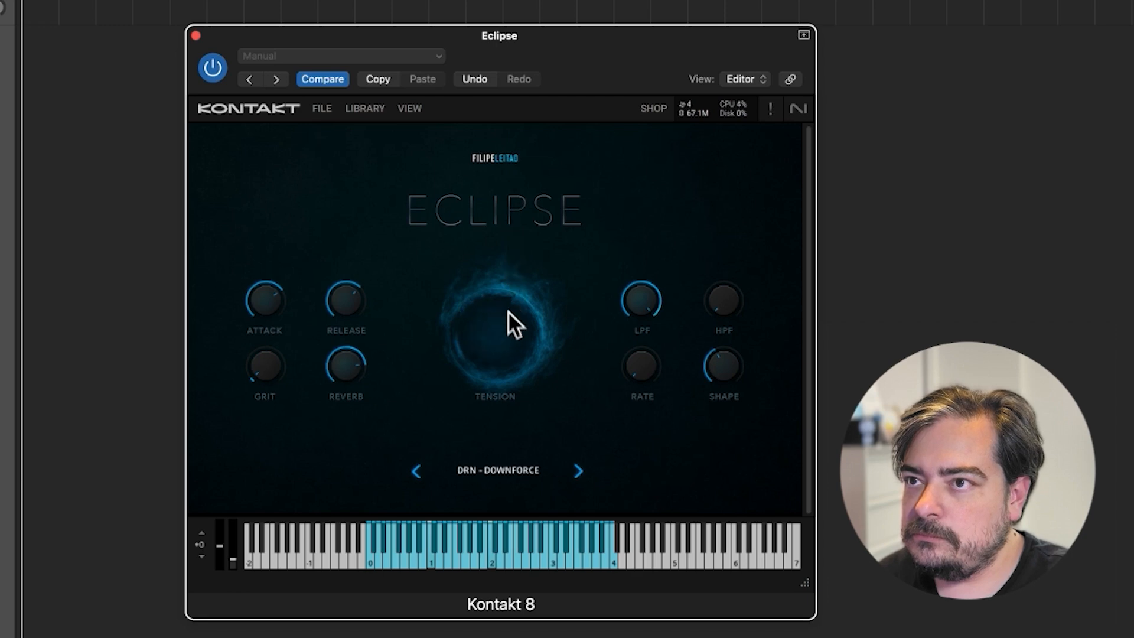
Audition the DRN - DOWNFORCE preset with a note while raising the Tension to maximum
drag(515, 325, 506, 98)
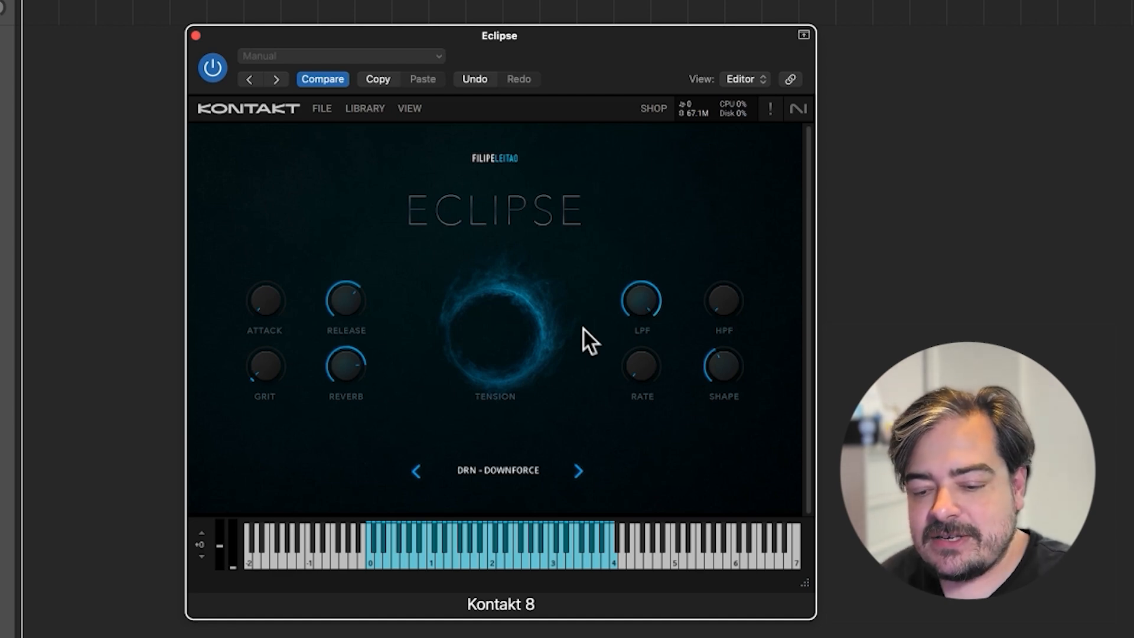
click(542, 555)
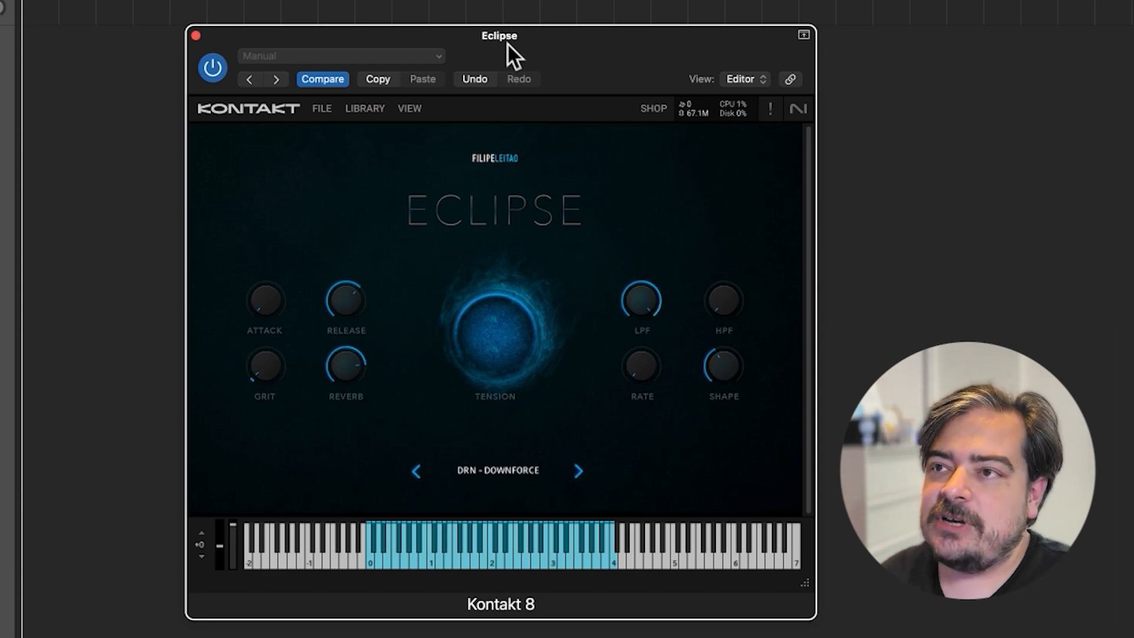
Load the DRN - FROZEN PEDAL preset and sweep its Tension and Rate, returning both to minimum
click(578, 471)
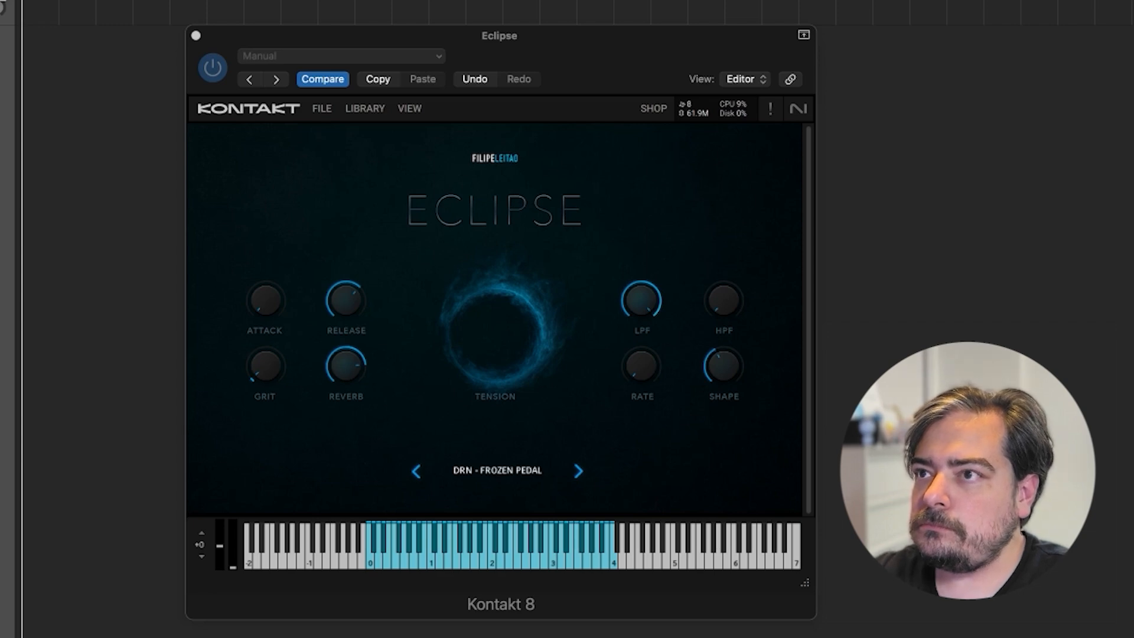
drag(491, 359, 493, 220)
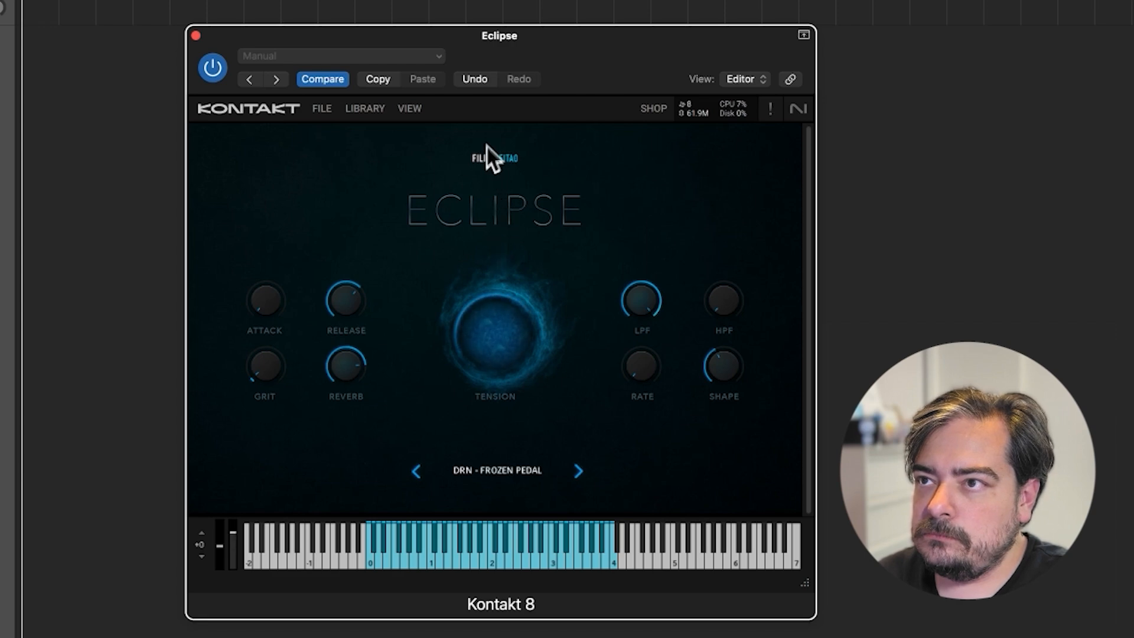
drag(486, 128, 497, 299)
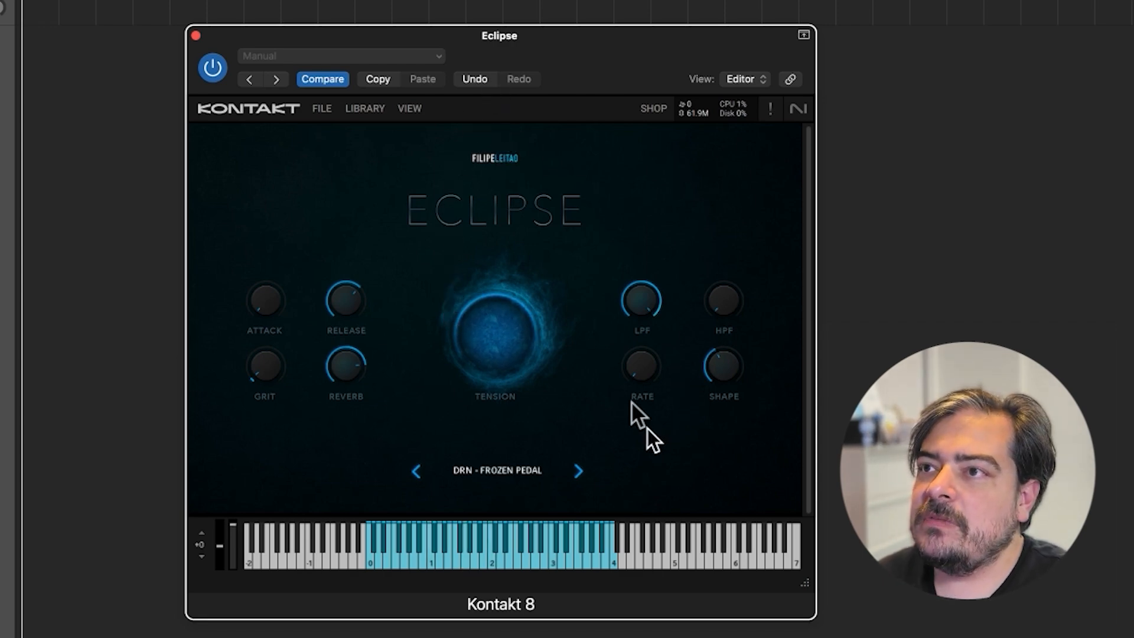
drag(477, 301, 531, 615)
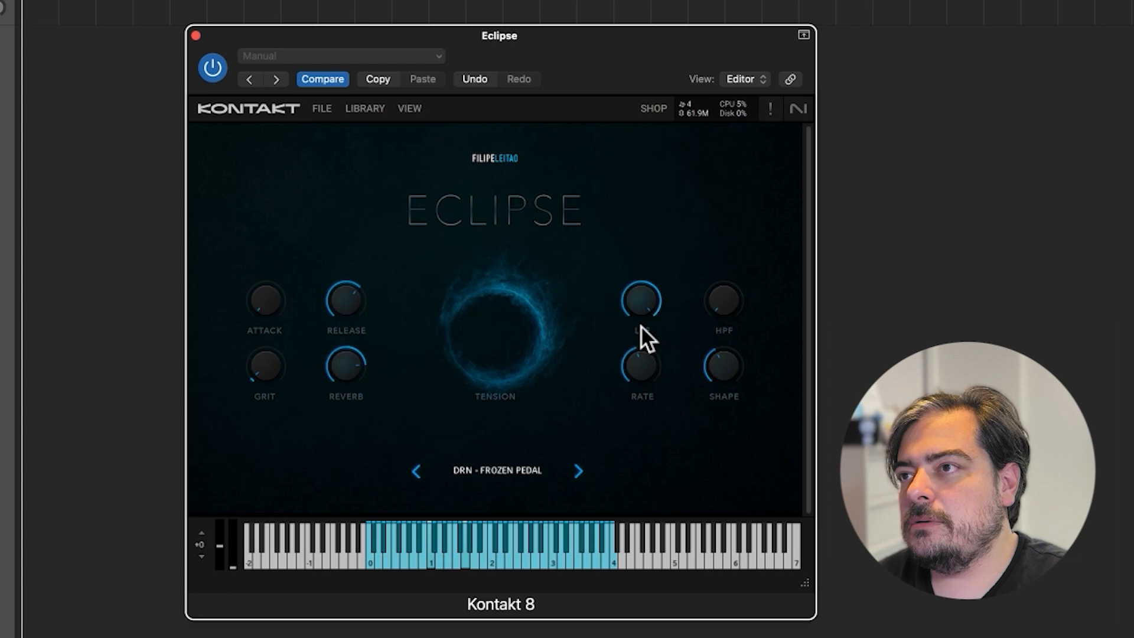
drag(641, 367, 622, 484)
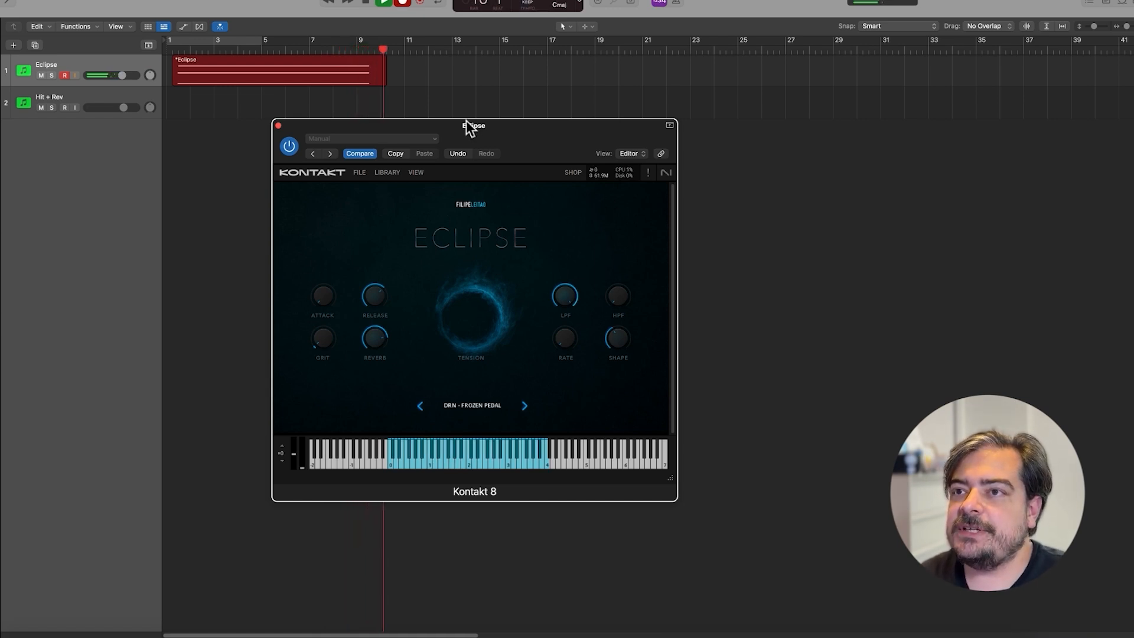
Stop recording the Eclipse region and set the Eclipse track's automation mode to Latch with the playhead near bar 1
key(space)
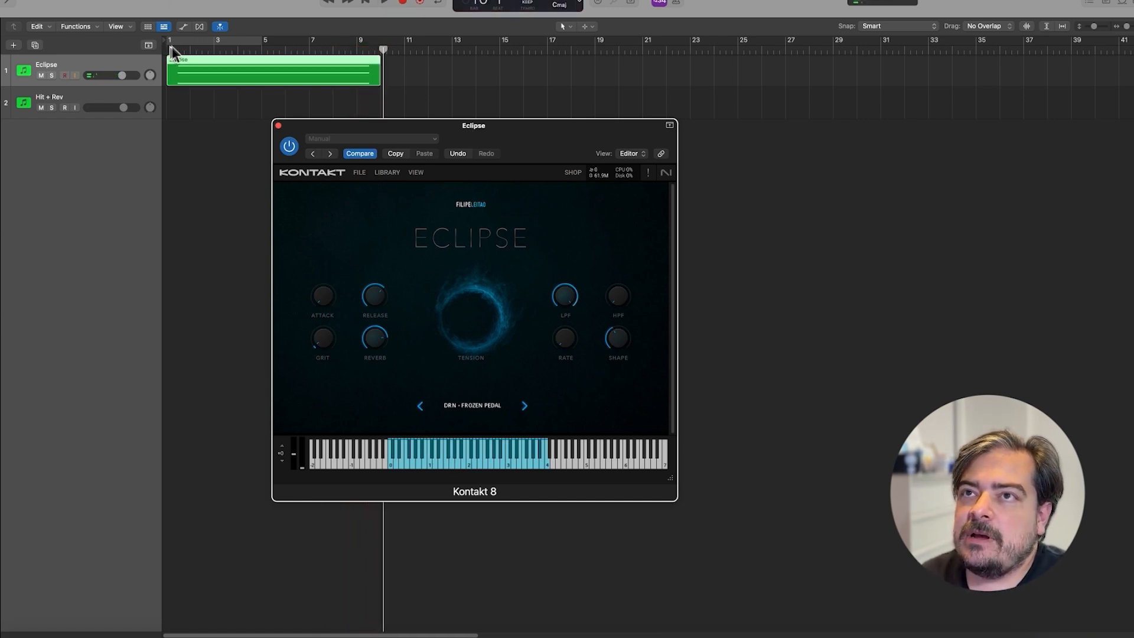
click(174, 47)
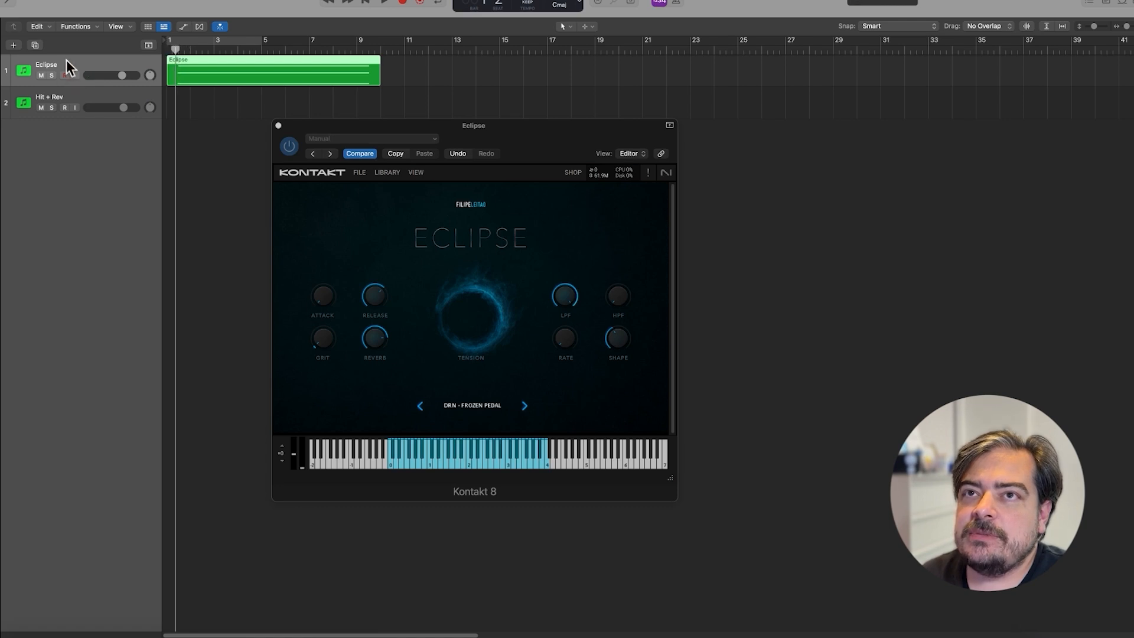
key(a)
click(62, 90)
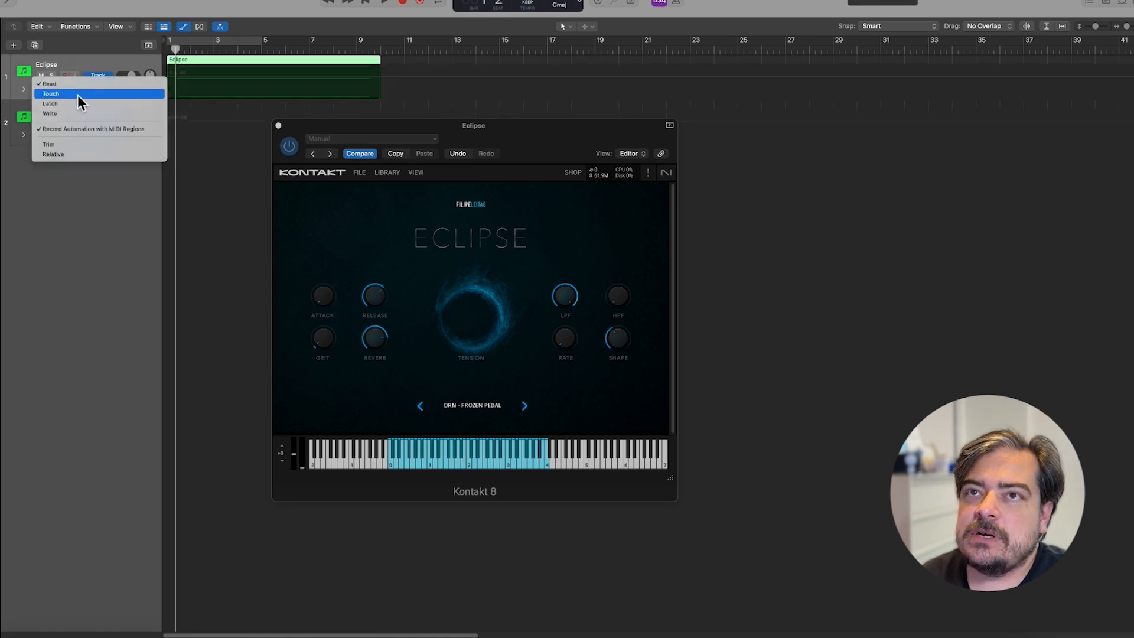
click(72, 103)
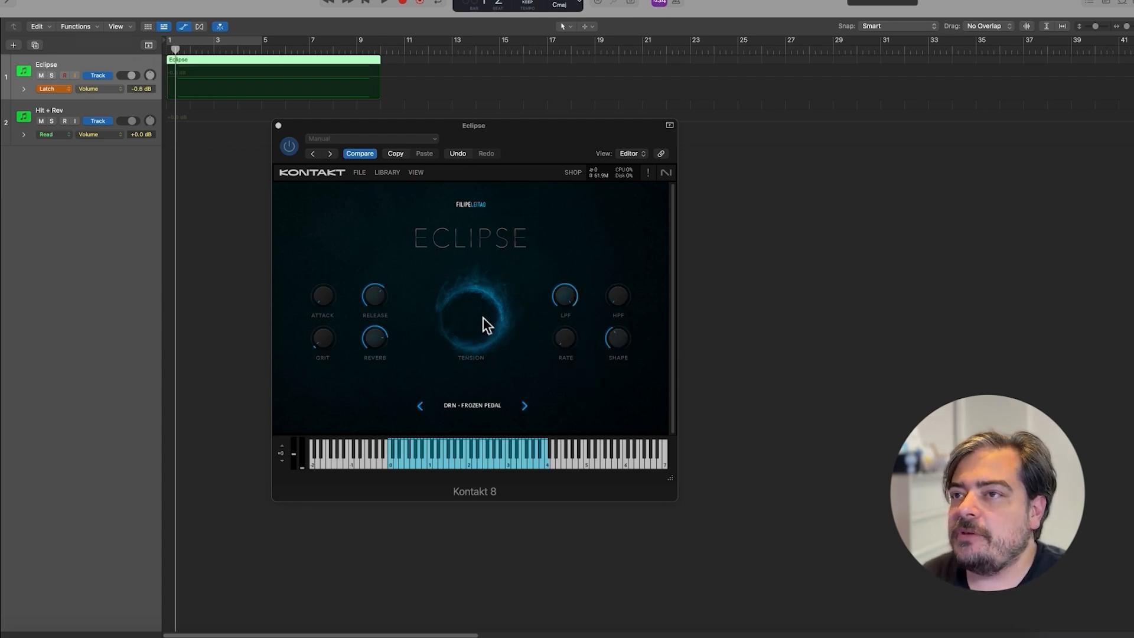
Record an automation pass over the Eclipse region that raises the Tension gradually from minimum to maximum
key(space)
drag(481, 328, 483, 100)
key(space)
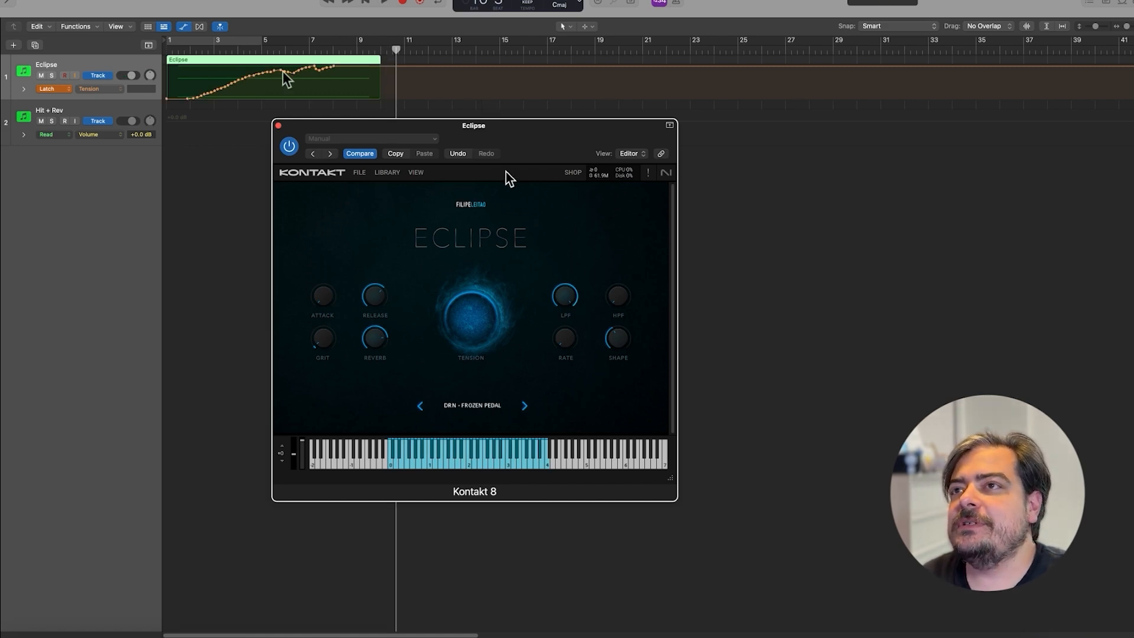
Record a second automation pass from bar 1 that raises the Rate in waves up to maximum
click(172, 49)
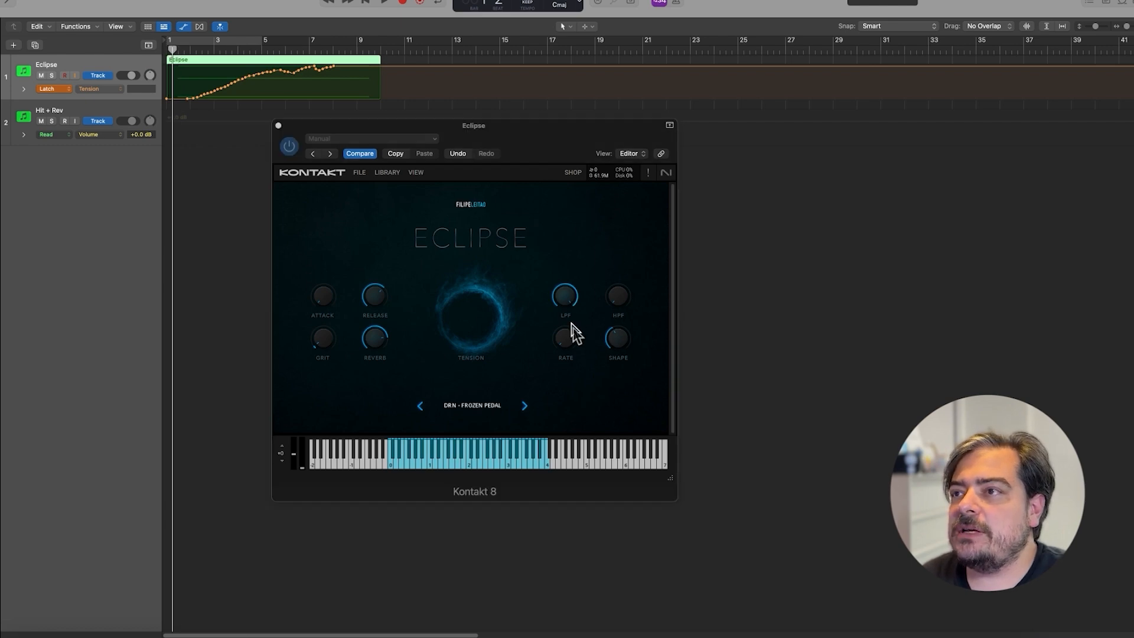
key(space)
drag(567, 341, 580, 261)
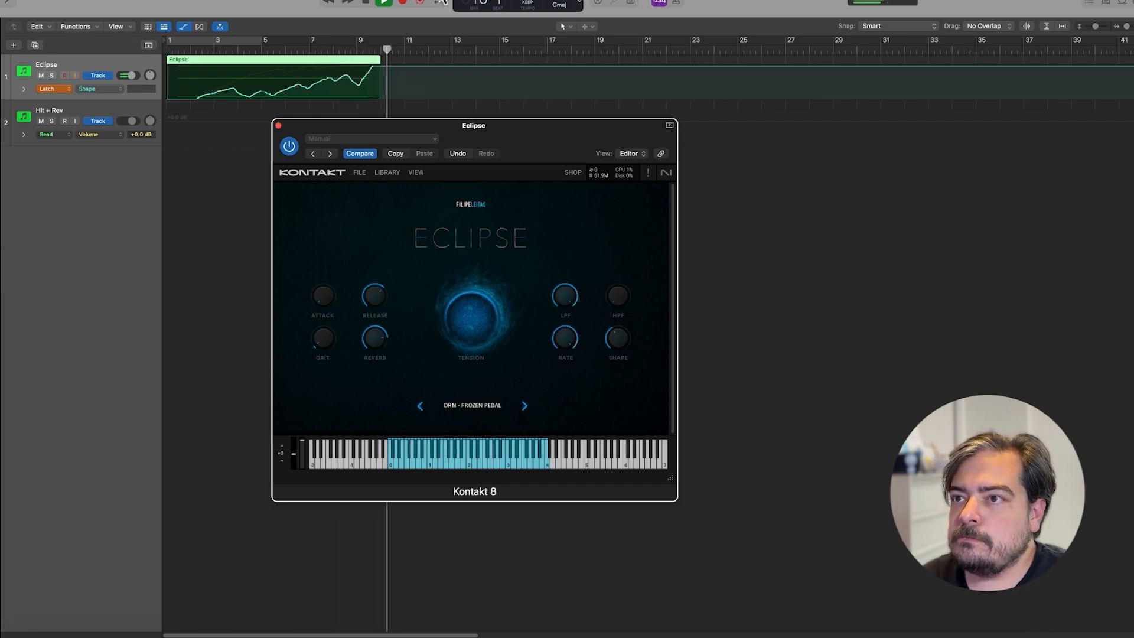
key(space)
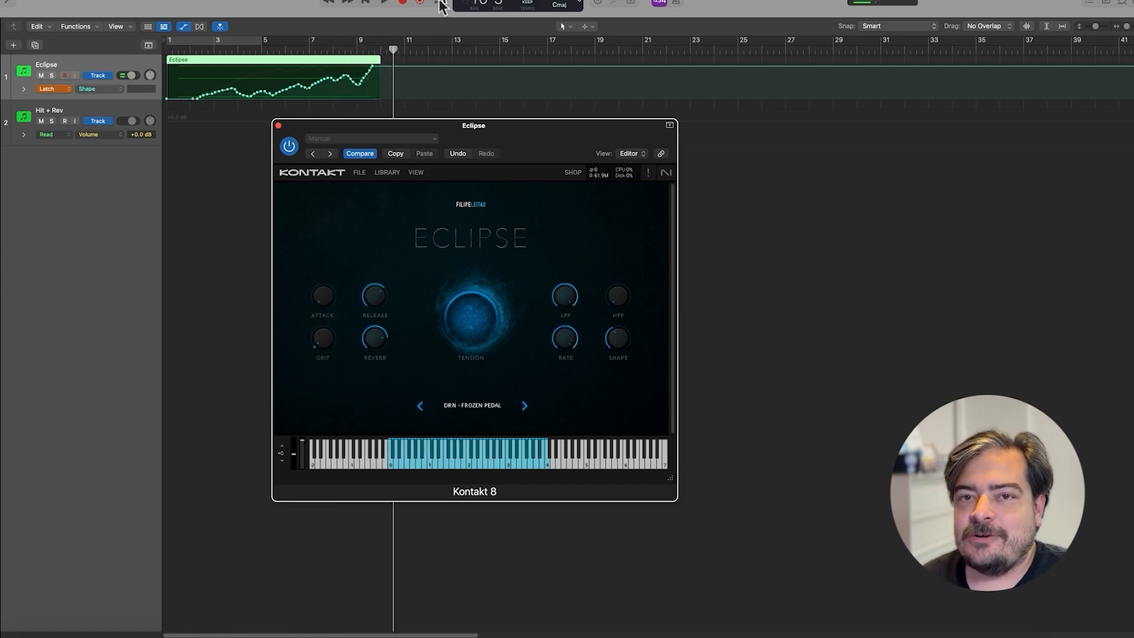
Play the Eclipse region again from near bar 1 and record a rising Grit movement
click(177, 51)
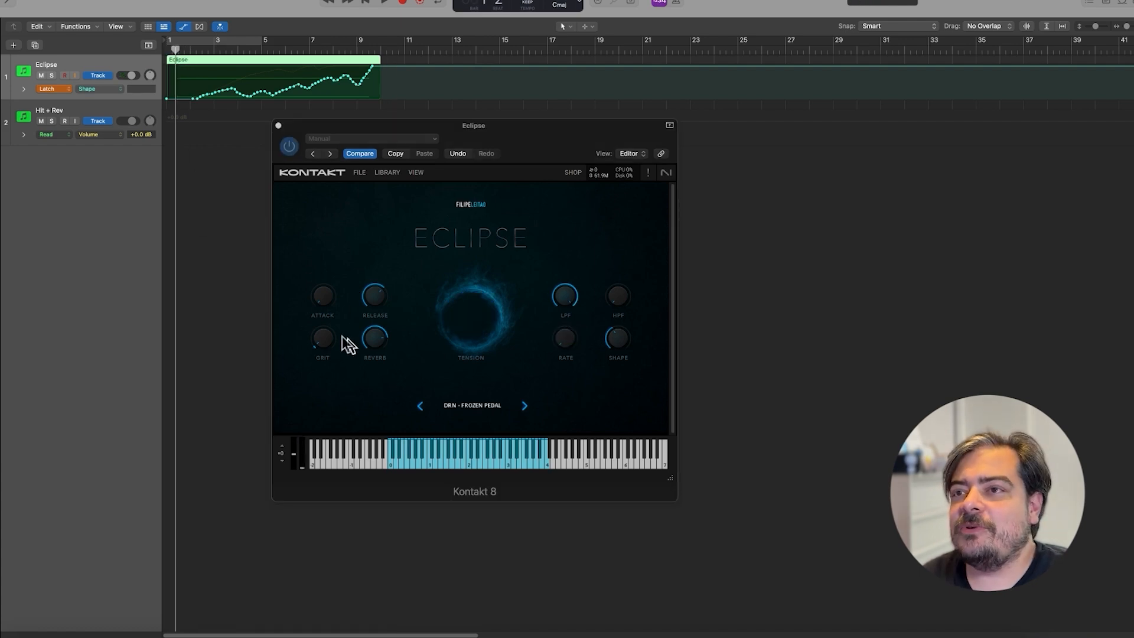
key(space)
drag(325, 341, 331, 296)
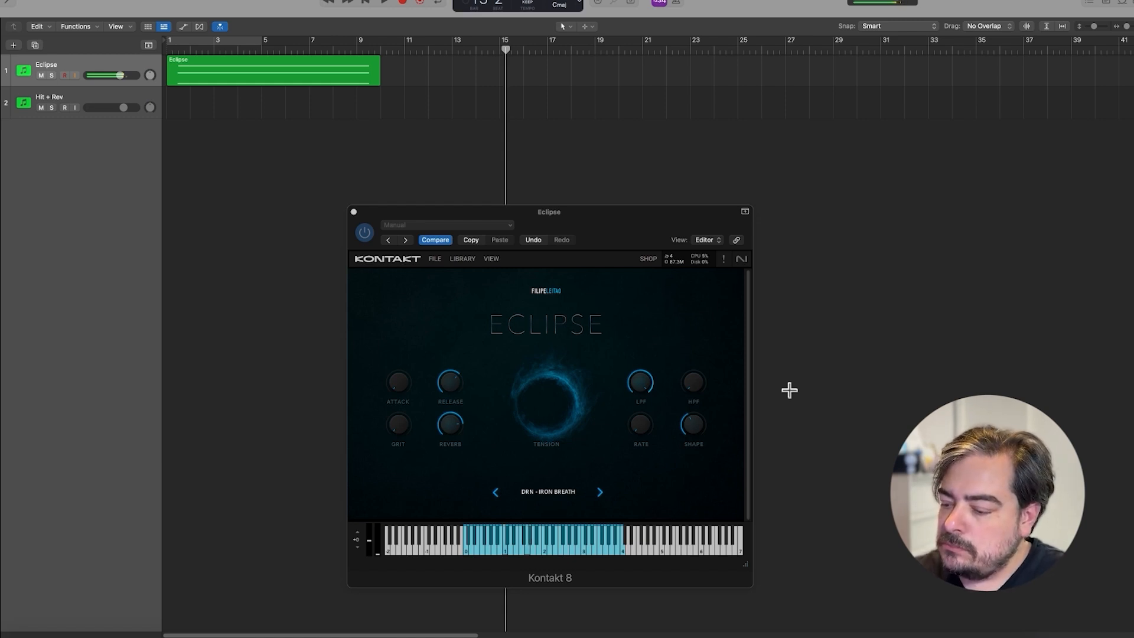
Raise the Attack of the DRN - IRON BREATH preset to about halfway
drag(398, 385, 399, 352)
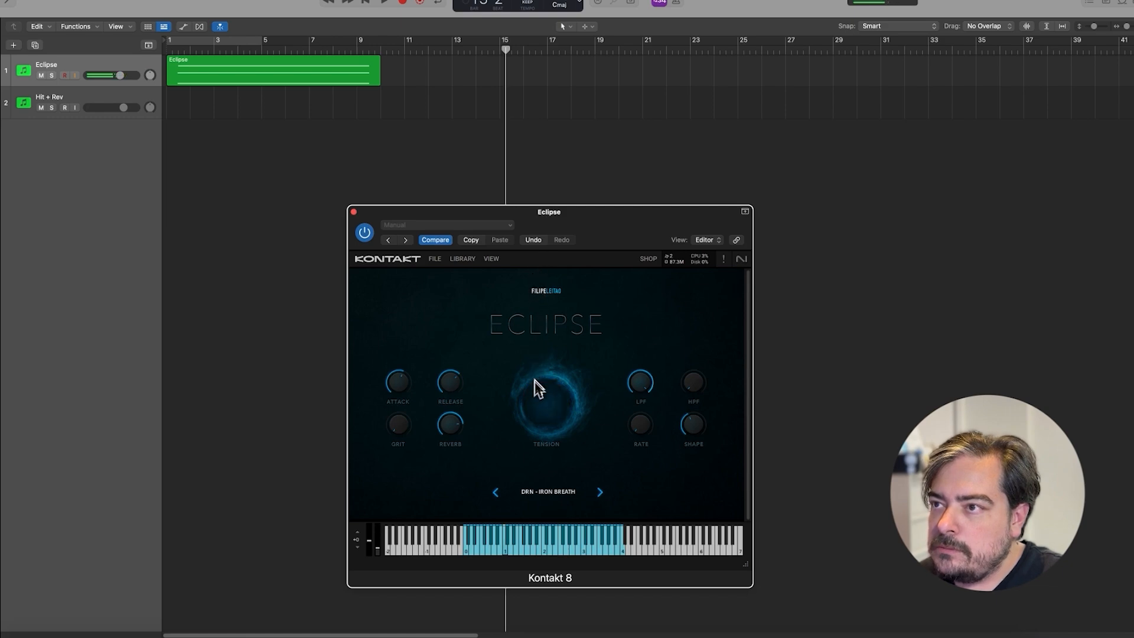
Move on to the ORG - CRUSHED VALVES preset, turn its Rate to minimum and raise its Tension to maximum
click(600, 491)
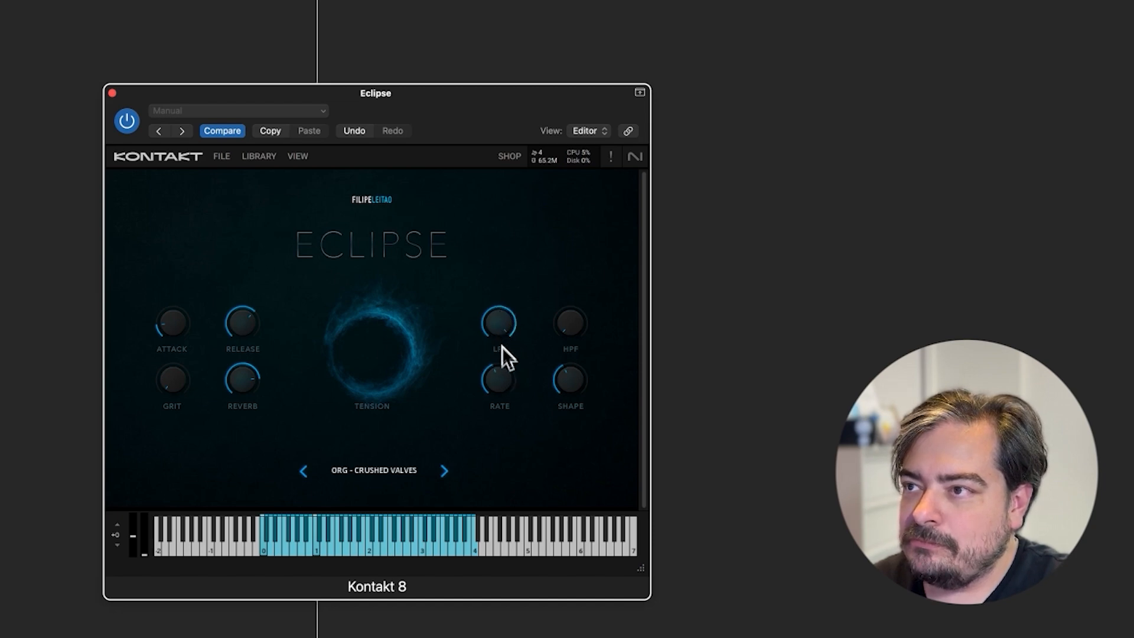
drag(505, 372, 521, 390)
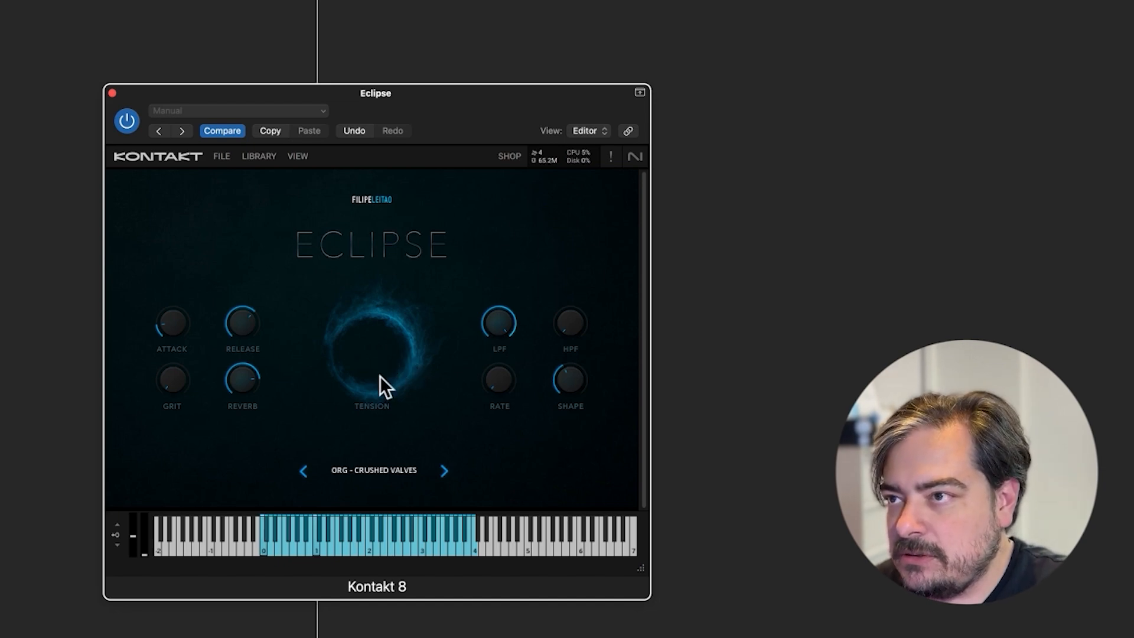
drag(379, 366, 381, 179)
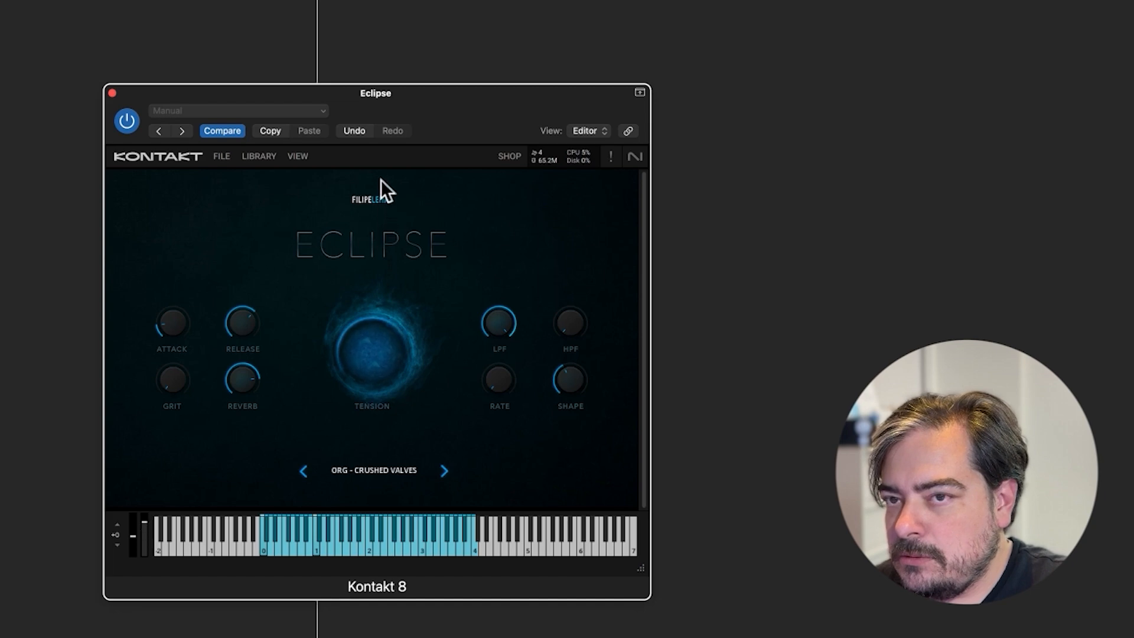
drag(374, 162, 374, 154)
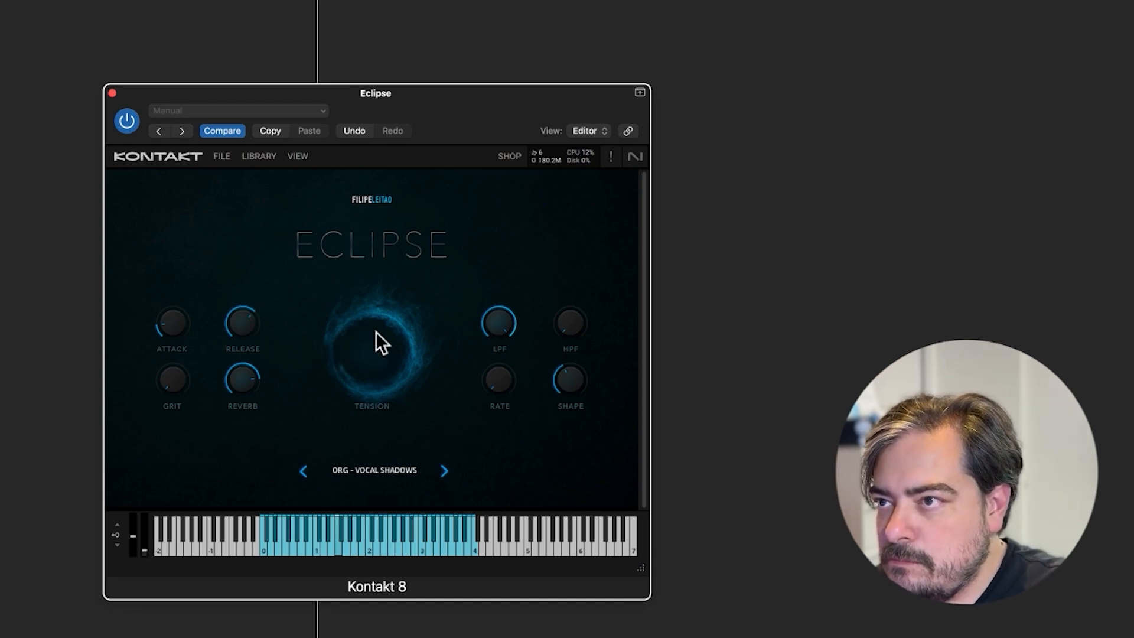
Audition the ORG - VOCAL SHADOWS preset while raising its Tension to maximum
drag(380, 303, 395, 182)
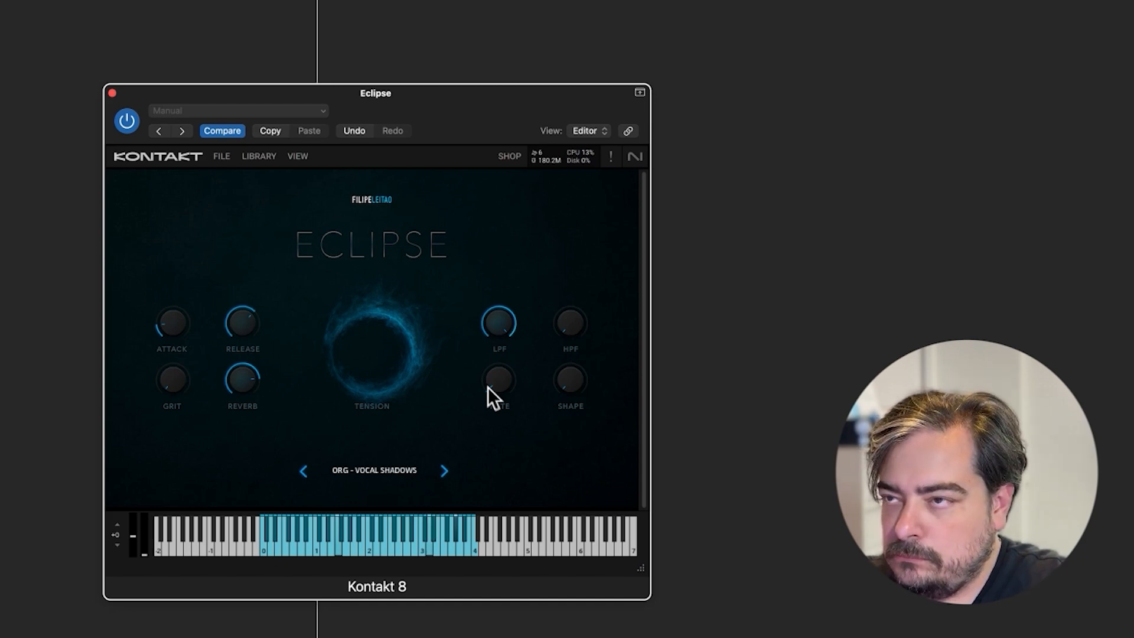
drag(388, 349, 391, 89)
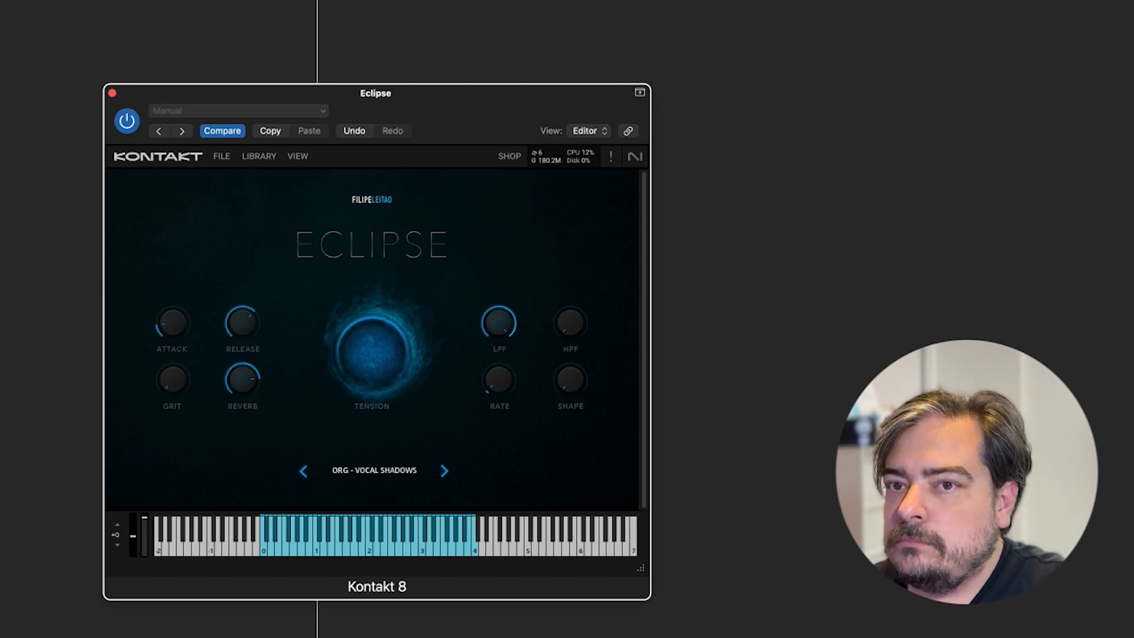
Step through the presets via ORG - PLANETFALL to ORG - TITAN ROAR and turn its Rate down to minimum
click(444, 470)
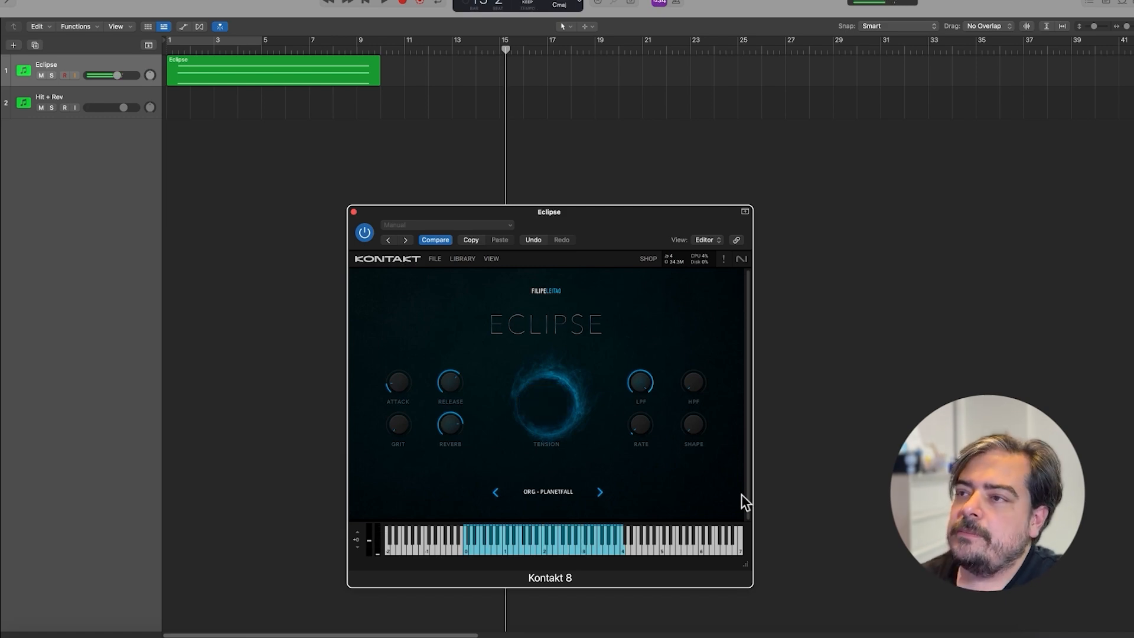
click(600, 491)
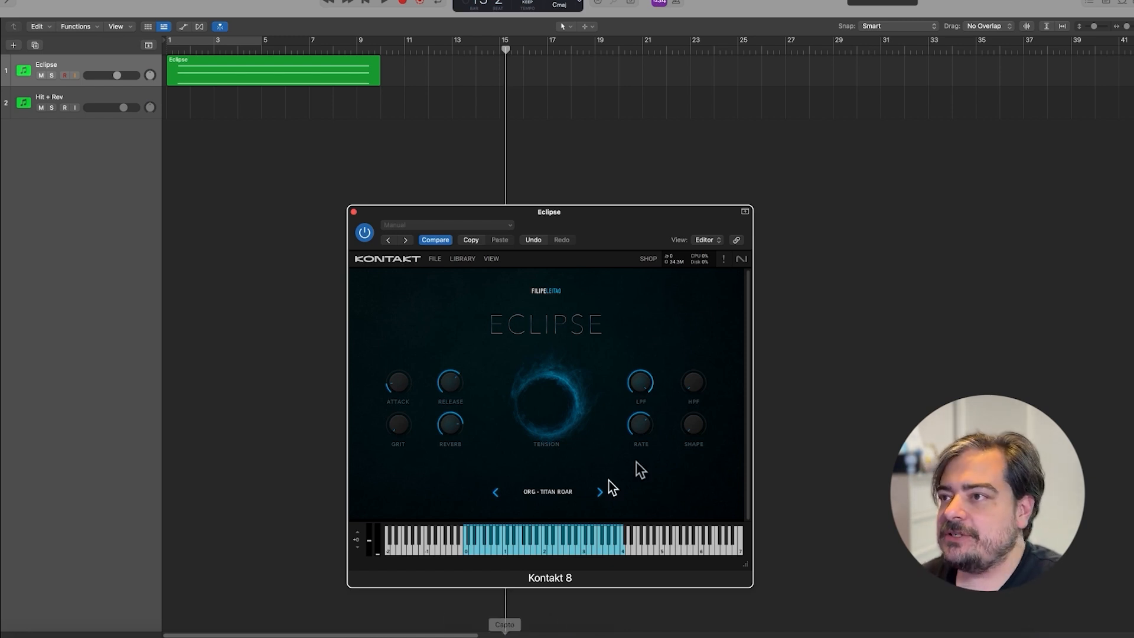
drag(654, 418, 634, 634)
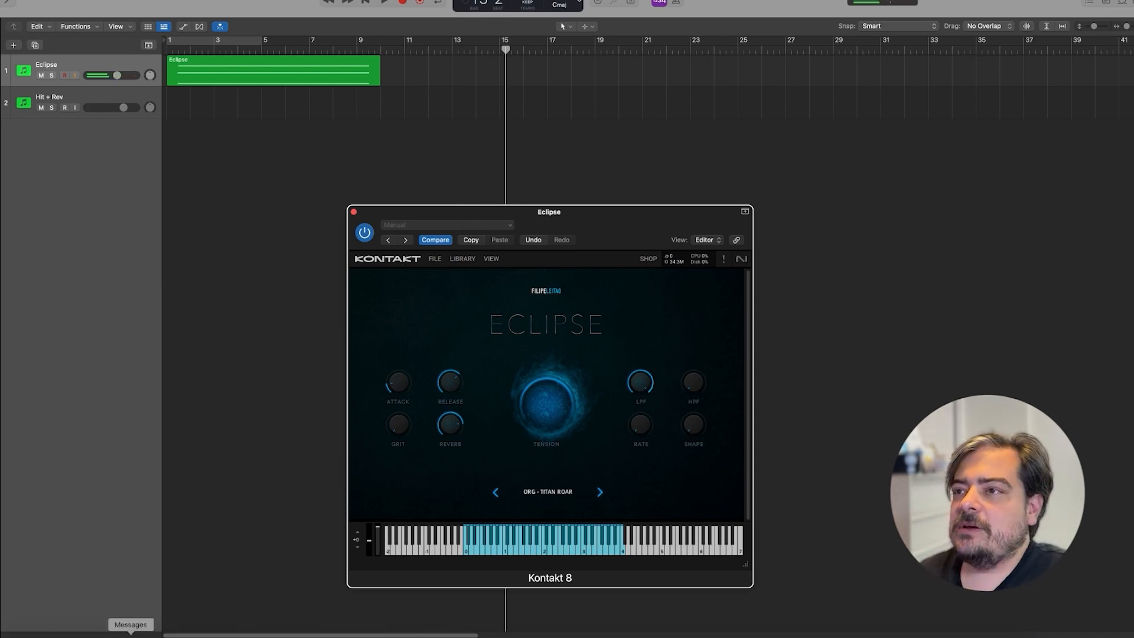
Switch to the RHY - GHOST NOTES preset
click(599, 492)
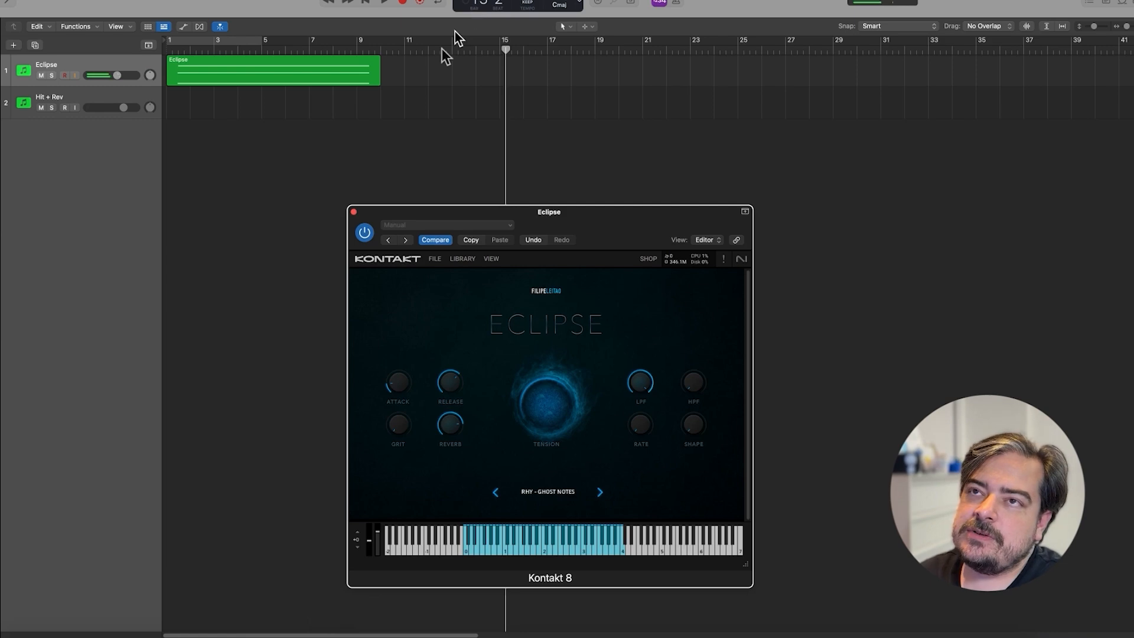
Raise the project tempo to 144 from bar 15 in the global tempo track, and turn Tension down to minimum
click(148, 45)
click(501, 104)
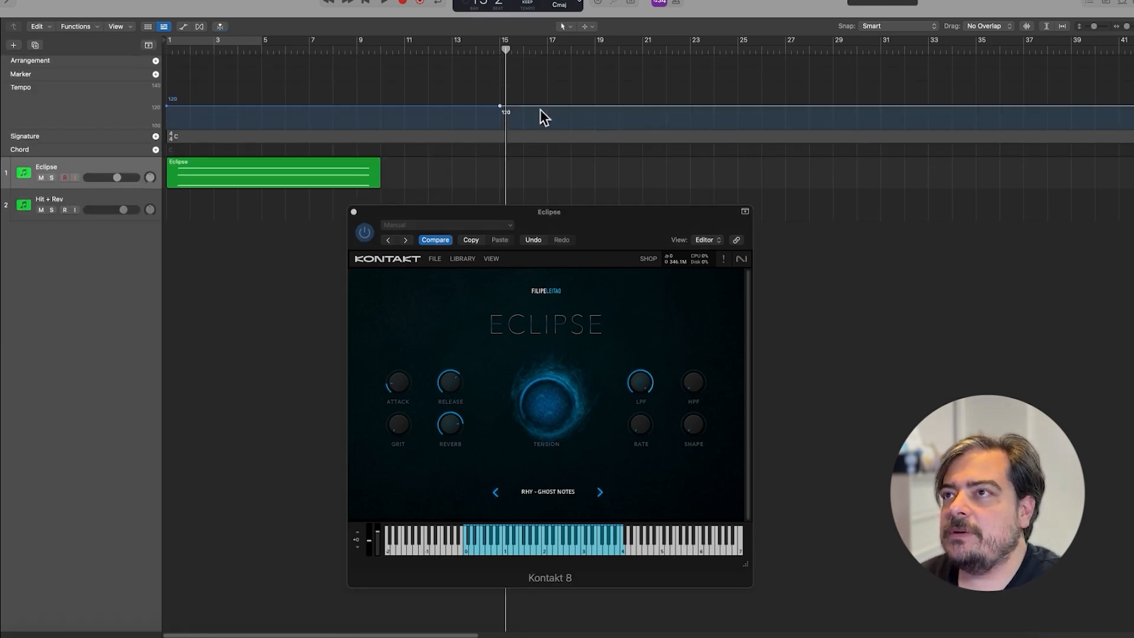
drag(531, 112, 533, 87)
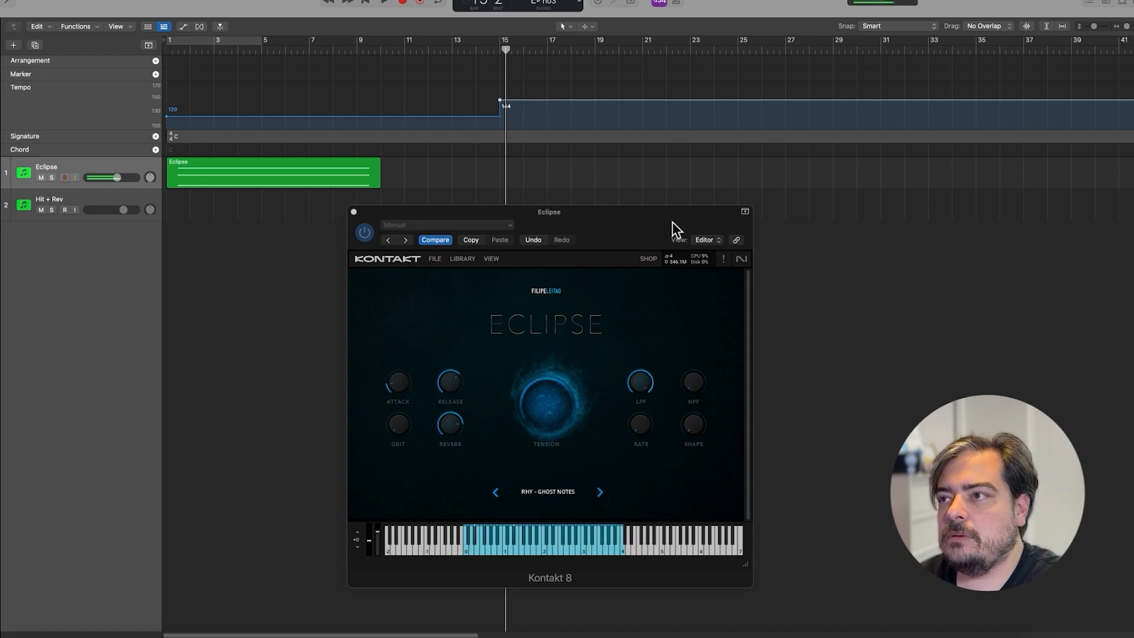
click(558, 408)
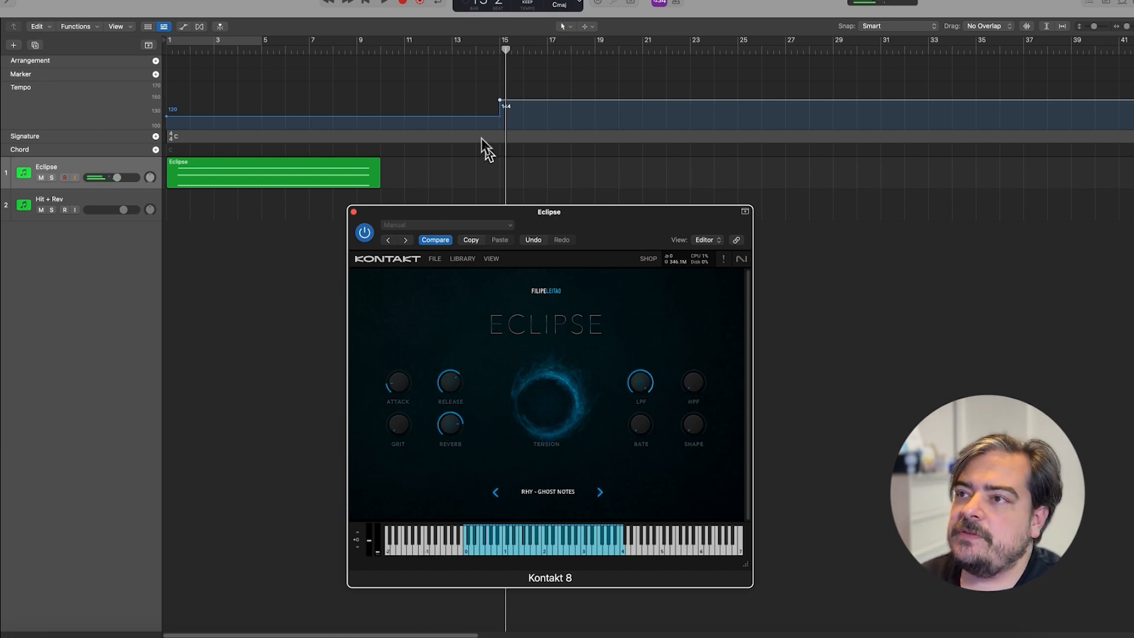
right_click(560, 166)
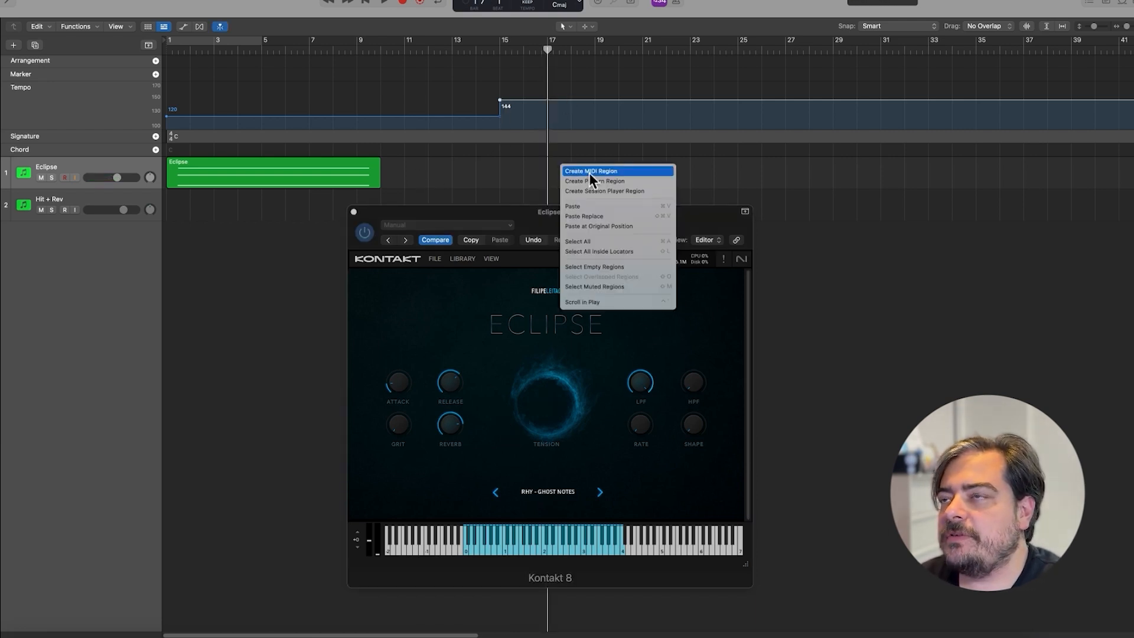
click(589, 172)
key(Delete)
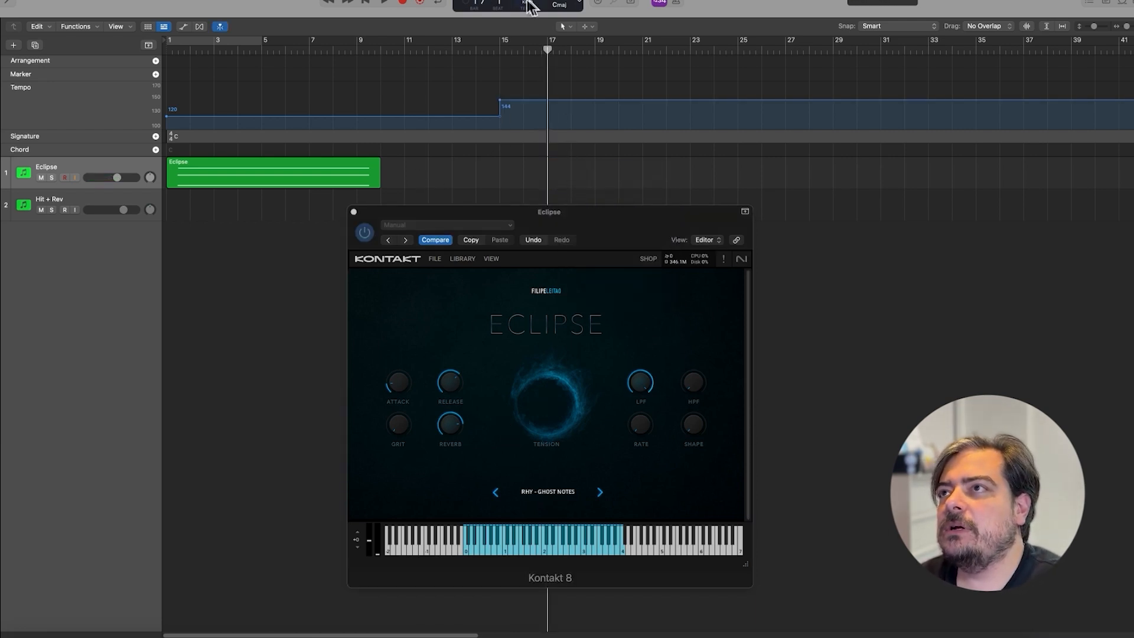
Record held notes into a second region on the Eclipse track, from bar 17 to about bar 23
click(403, 2)
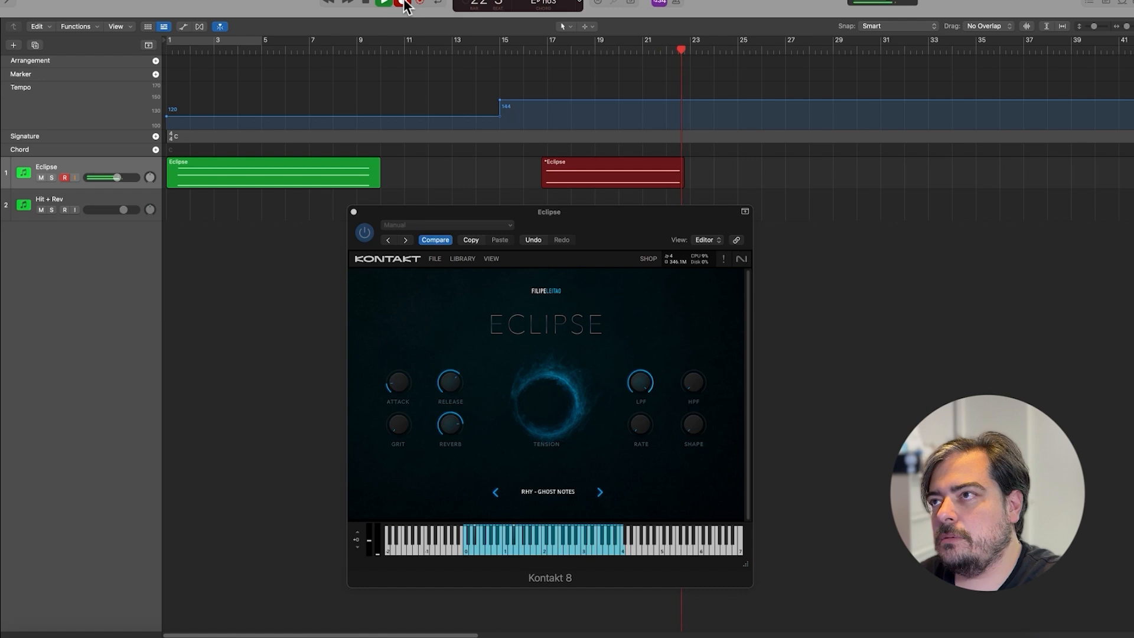
click(404, 3)
key(space)
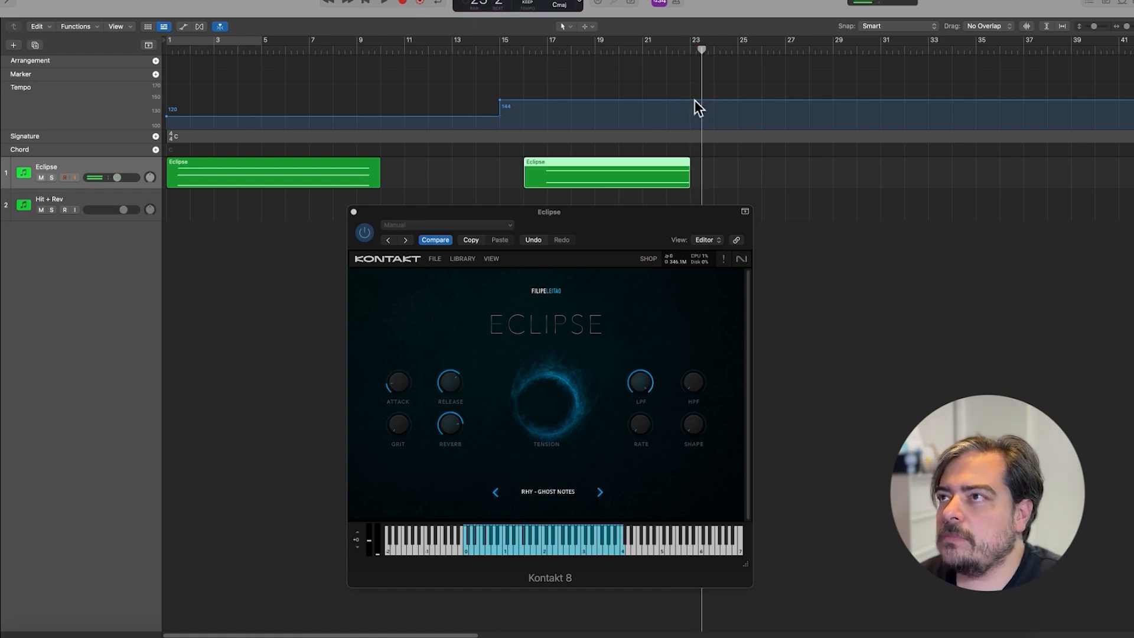
Drop the tempo to about 115 at bar 16 and curve it up gradually to 150 at bar 23
click(693, 101)
double_click(523, 100)
drag(523, 100, 524, 119)
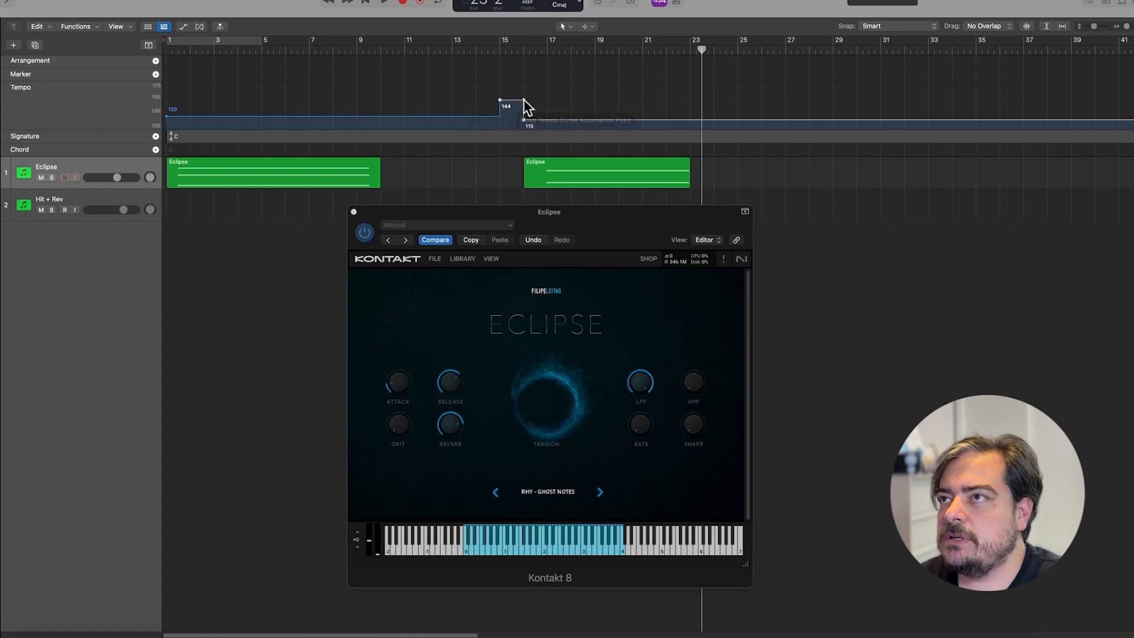
double_click(691, 120)
drag(691, 120, 608, 122)
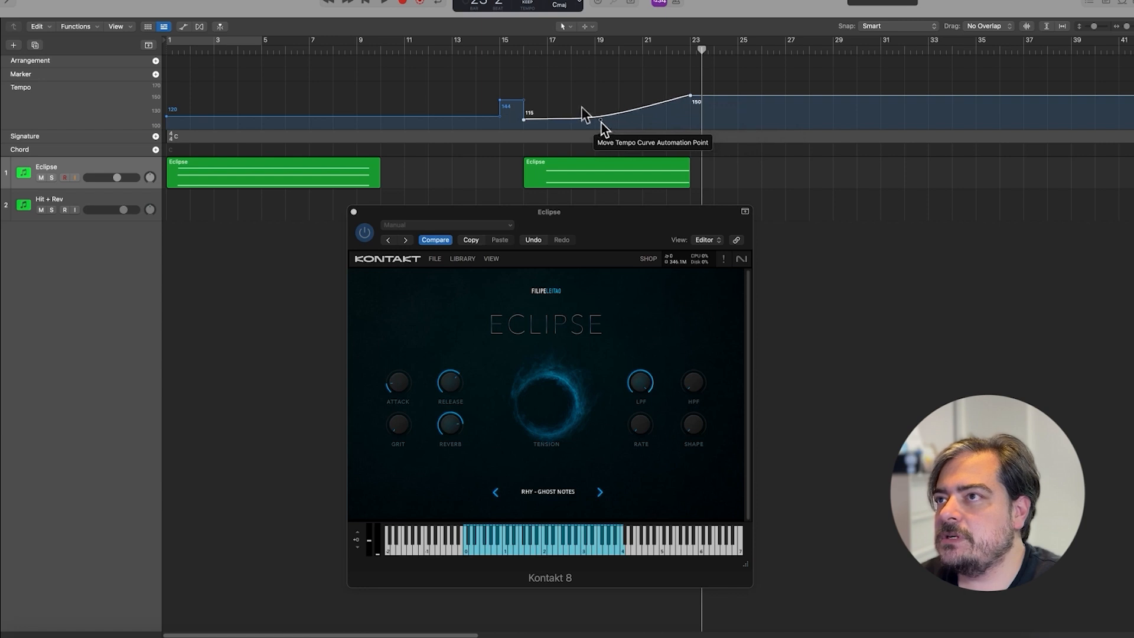
Play the second region from just after bar 16 and set the Eclipse track's automation mode to Latch
click(540, 52)
key(space)
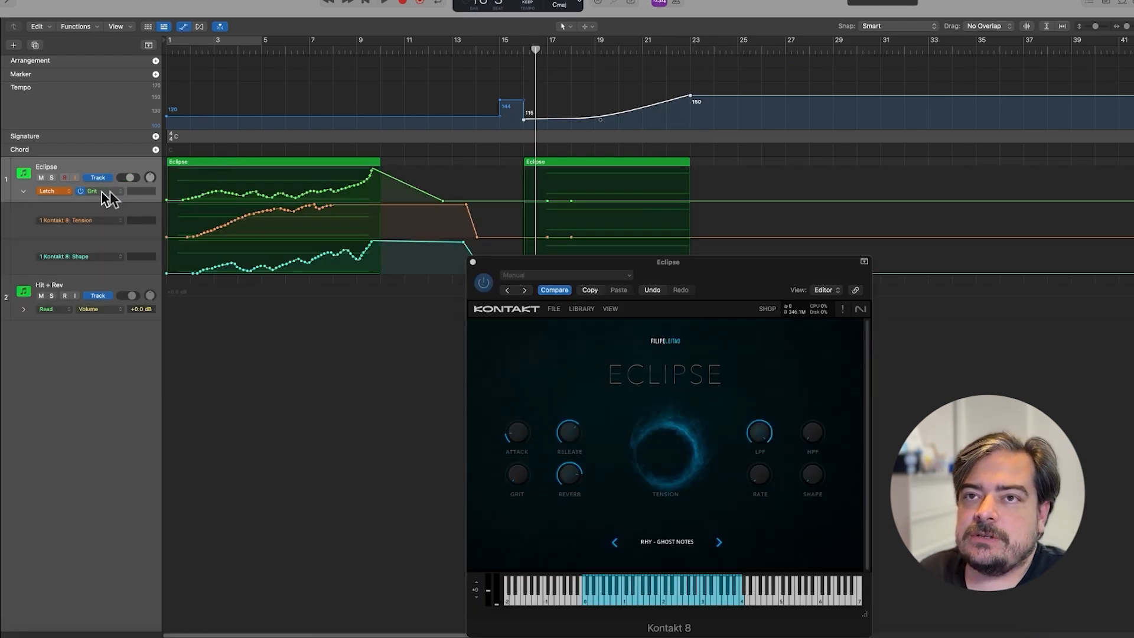
click(62, 189)
click(63, 185)
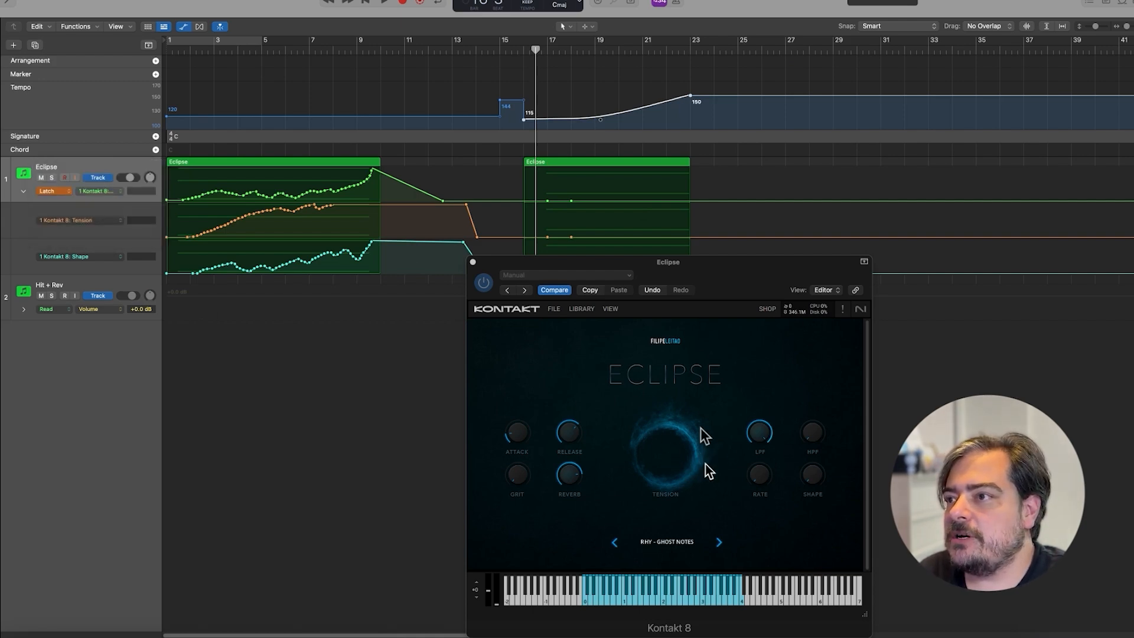
Record Tension automation over the second Eclipse region during playback, raising it gradually from minimum to maximum
key(space)
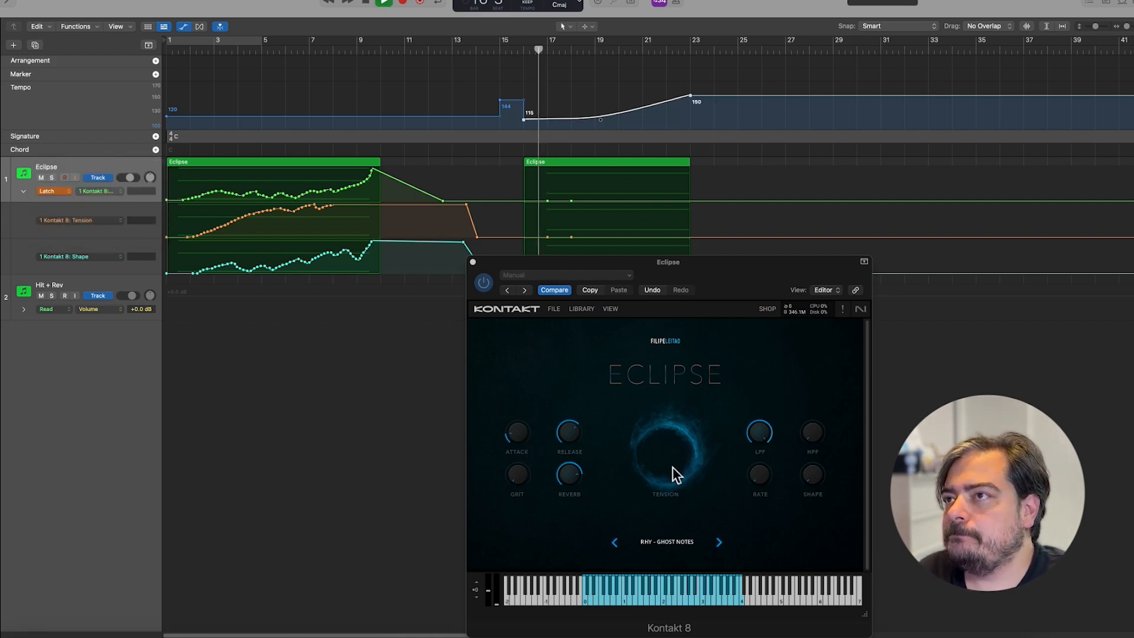
click(672, 466)
drag(672, 463, 675, 316)
key(space)
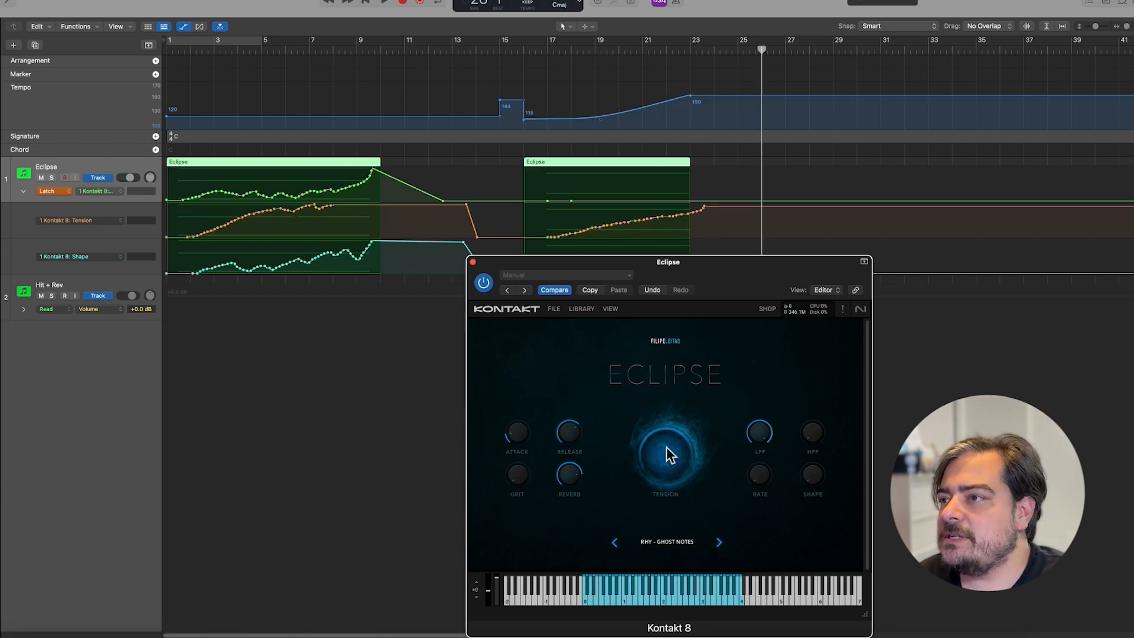
Switch to the RHY - SHADOW PULSE preset with Tension at minimum, and set the Eclipse track's automation mode to Read
click(718, 542)
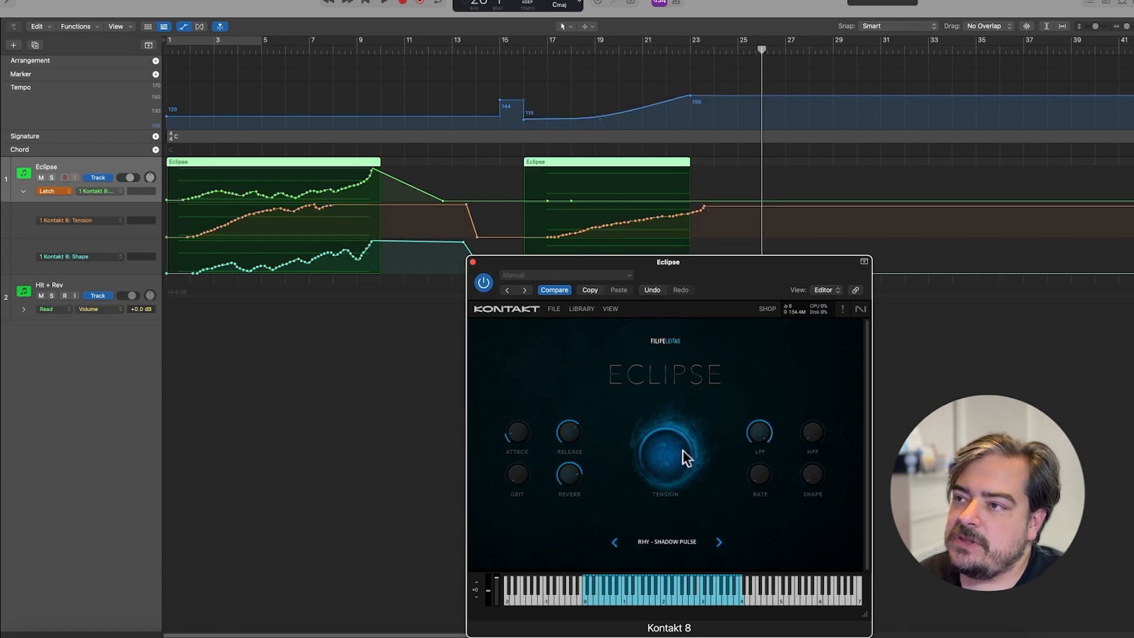
drag(669, 438, 653, 618)
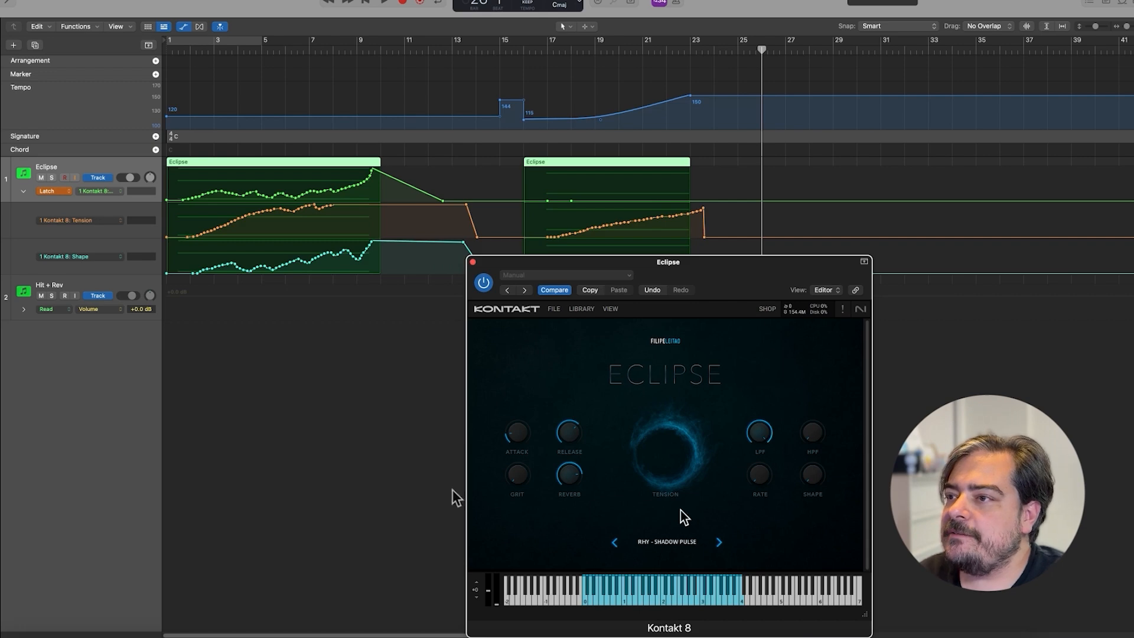
click(50, 191)
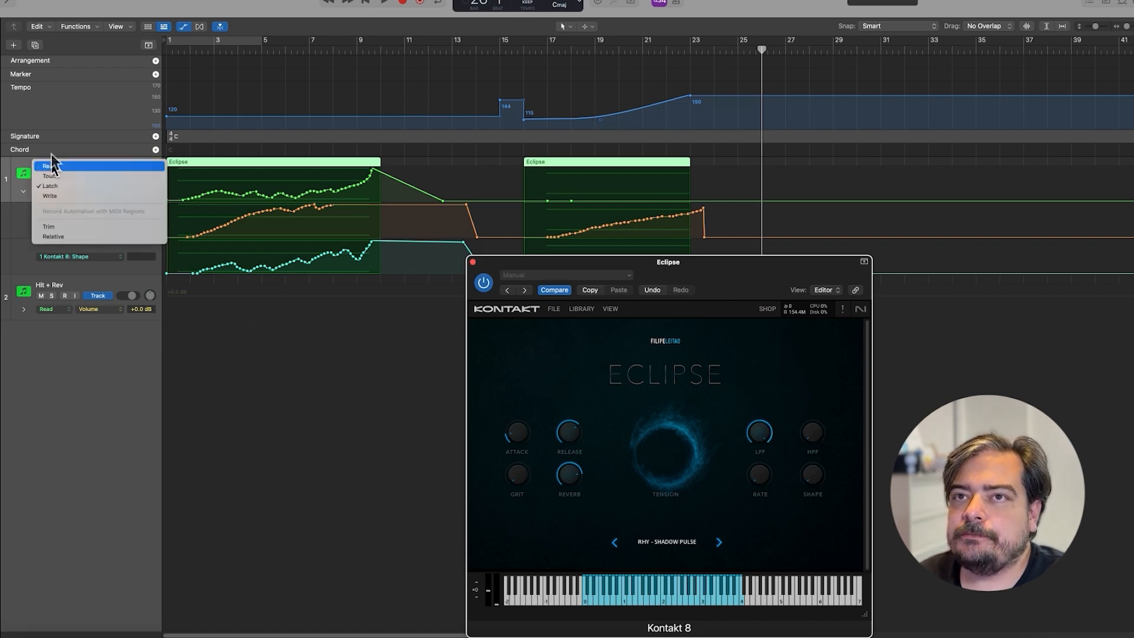
click(50, 165)
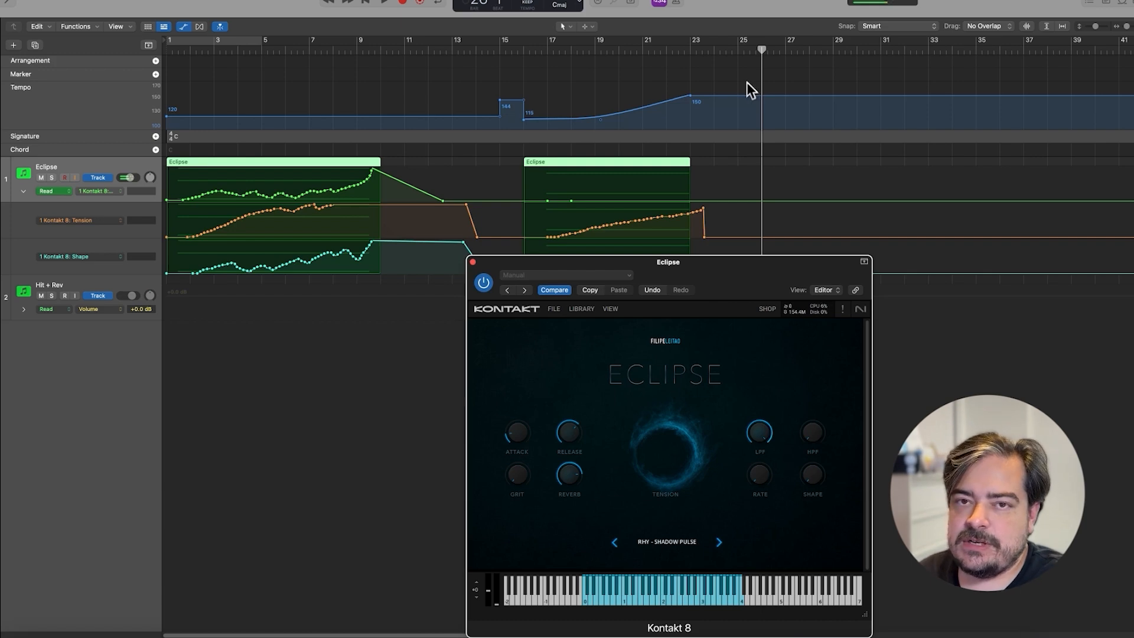
Add a tempo point at bar 26 and lower the tempo to 120 from there
double_click(762, 96)
drag(785, 96, 784, 117)
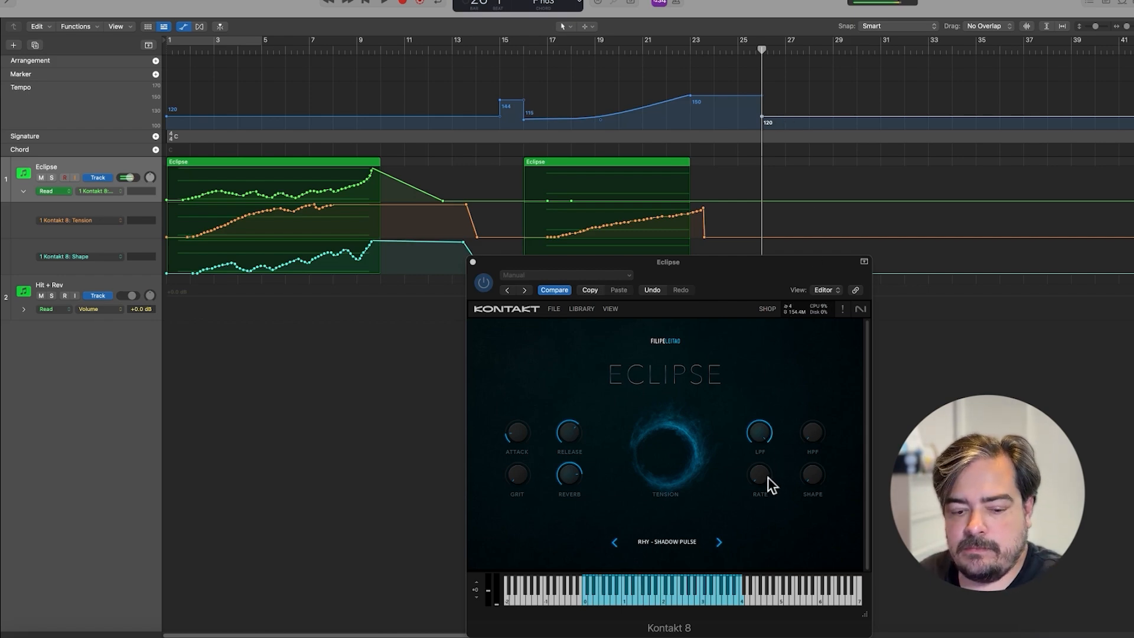
Audition the RHY - SHADOW PULSE preset while raising and lowering Tension and Rate, and reduce its LPF
click(665, 453)
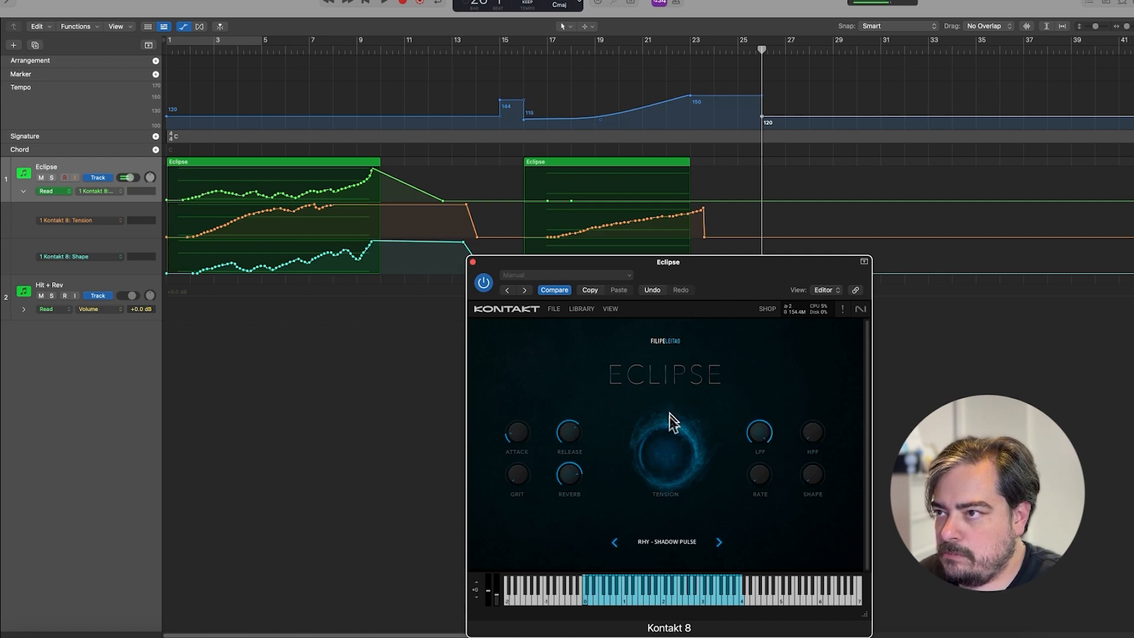
drag(759, 495, 766, 455)
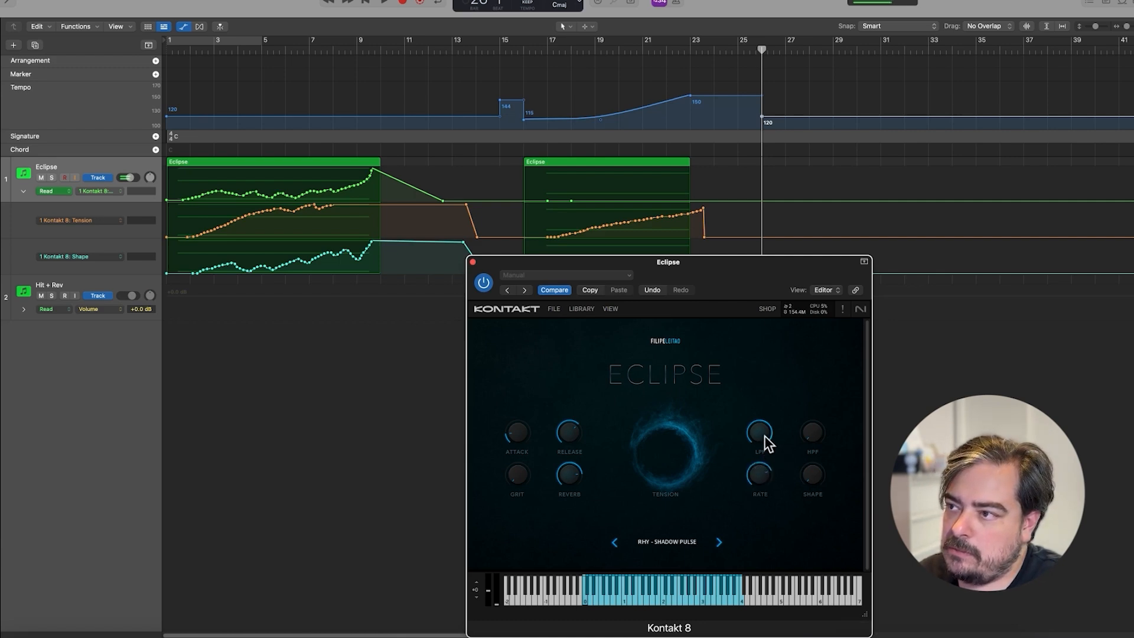
drag(763, 462, 761, 490)
drag(766, 435, 757, 462)
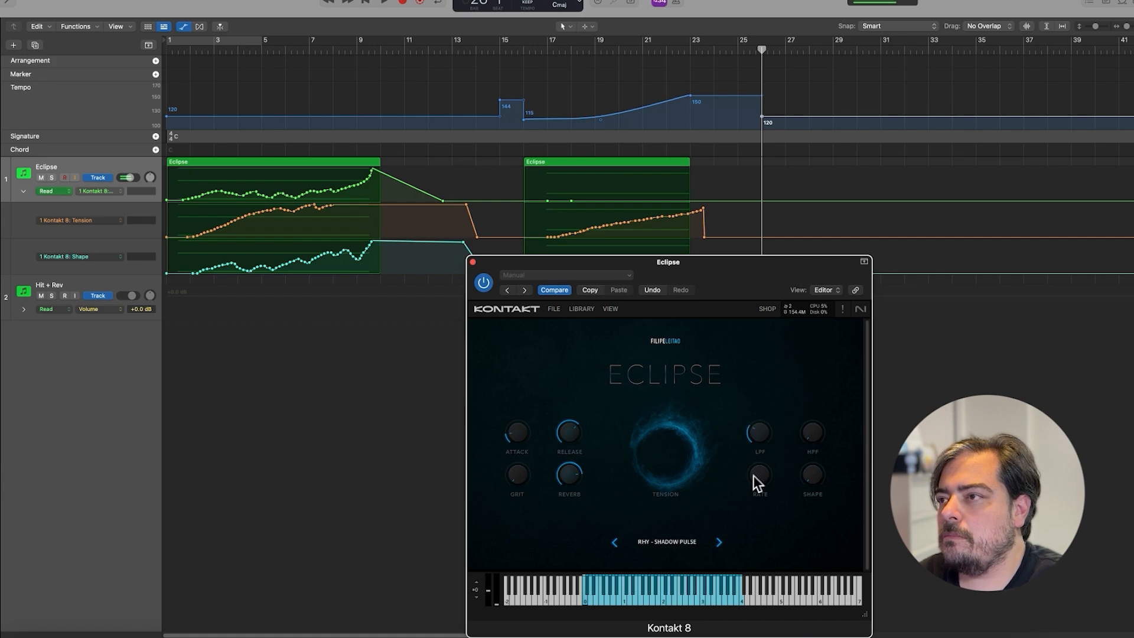
Place the playhead at bar 29 and audition the RHY - SUSTAIN OF FEAR preset while adjusting its Tension
drag(731, 256, 647, 261)
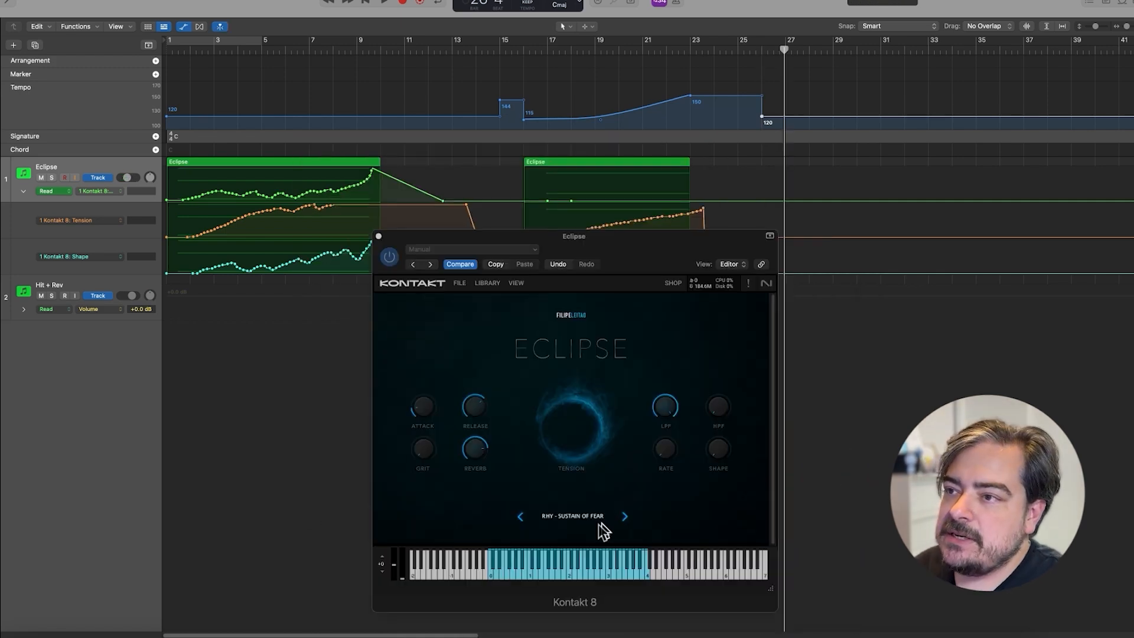
click(832, 52)
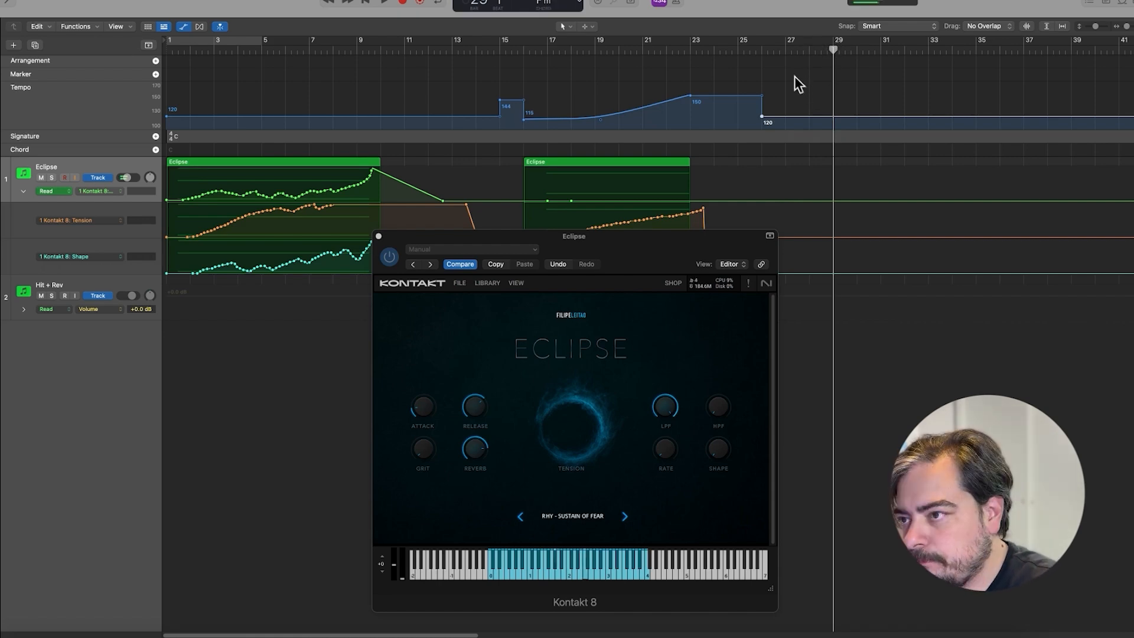
click(579, 447)
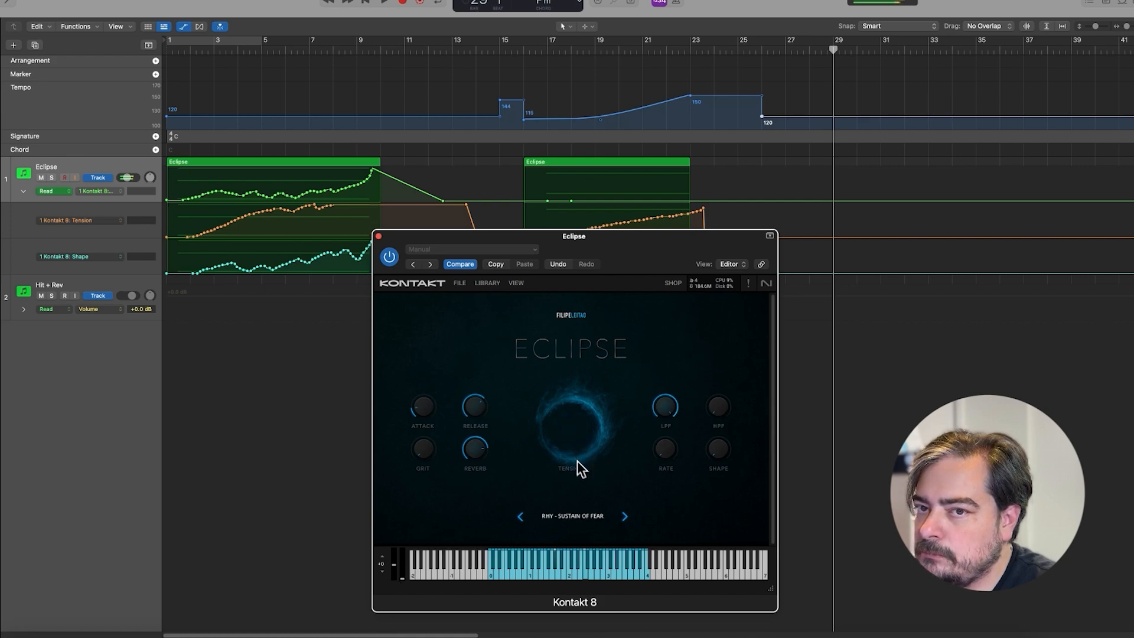
Switch to the RHY - IVORY ATTACK preset and audition it while adjusting Tension, Grit and Attack
click(624, 516)
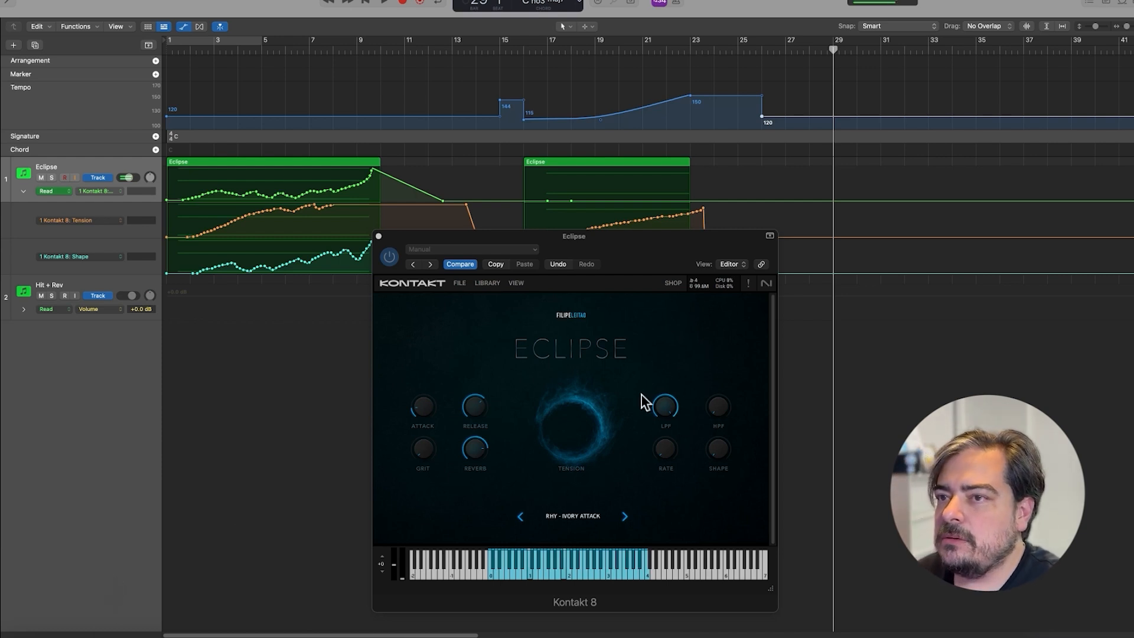
click(573, 440)
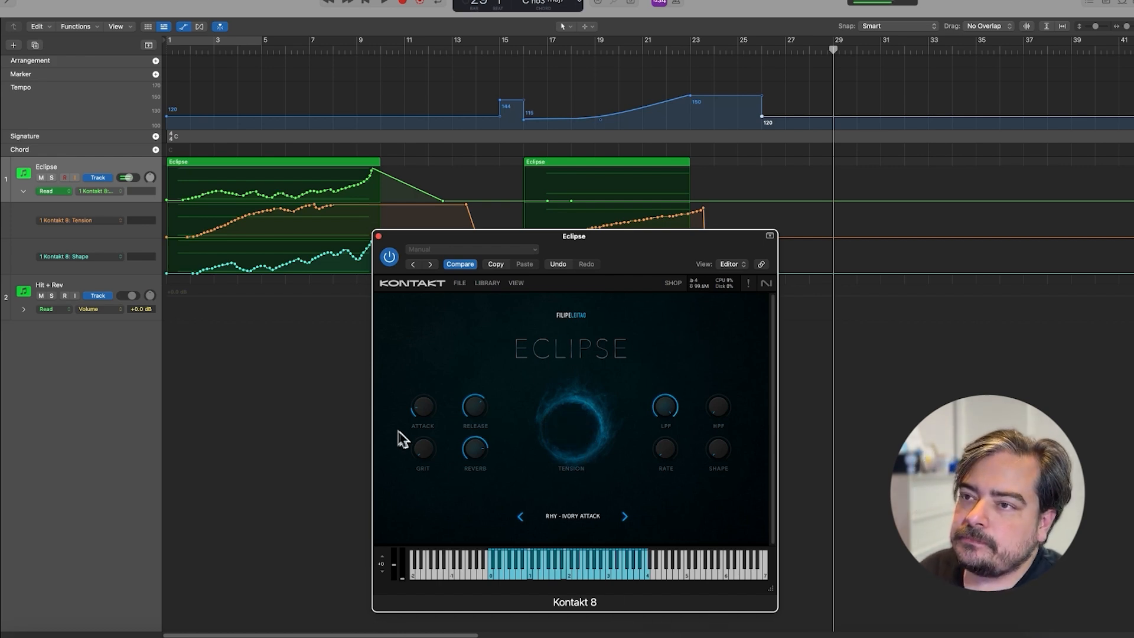
drag(421, 435, 421, 423)
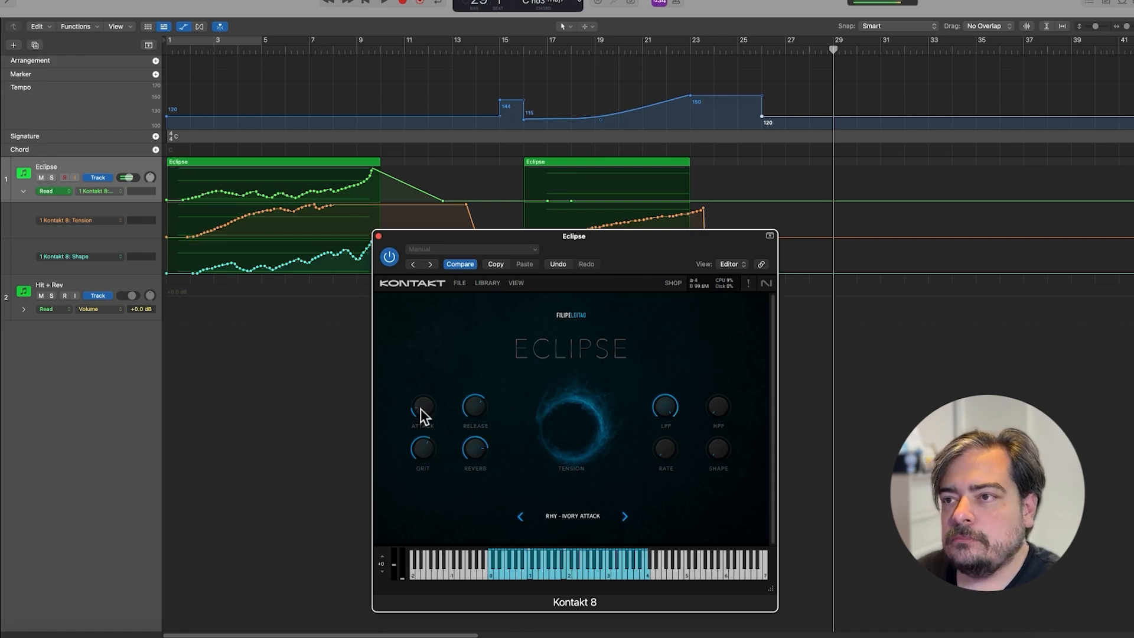
drag(420, 404, 422, 397)
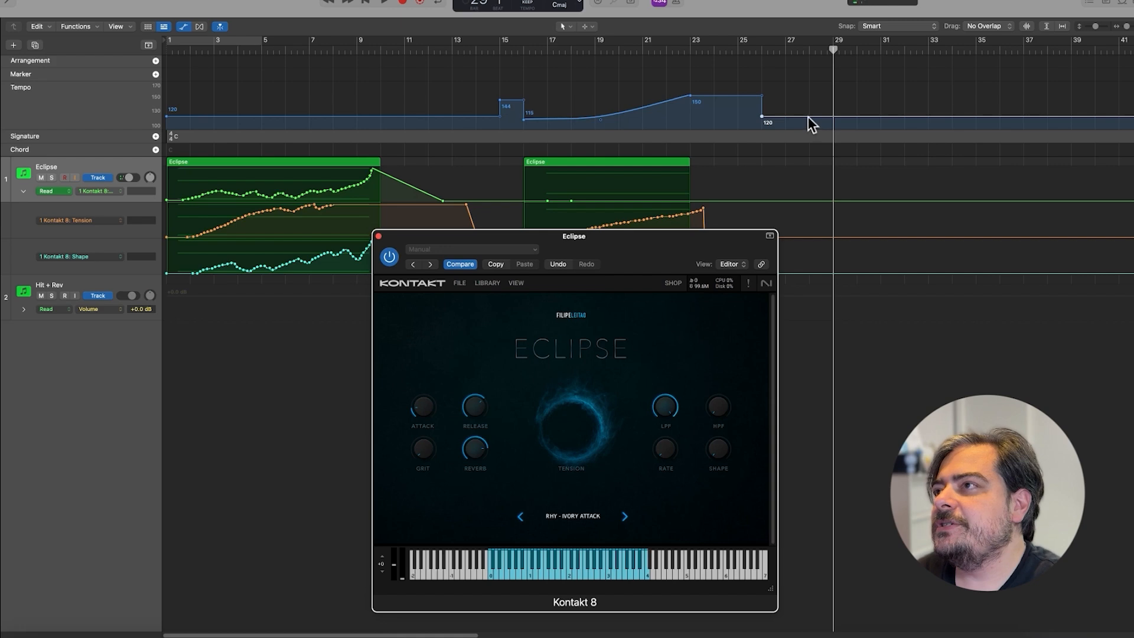
Raise the tempo to 140 from bar 28 and audition RHY - IVORY ATTACK with Tension turned up to maximum
drag(809, 118, 819, 105)
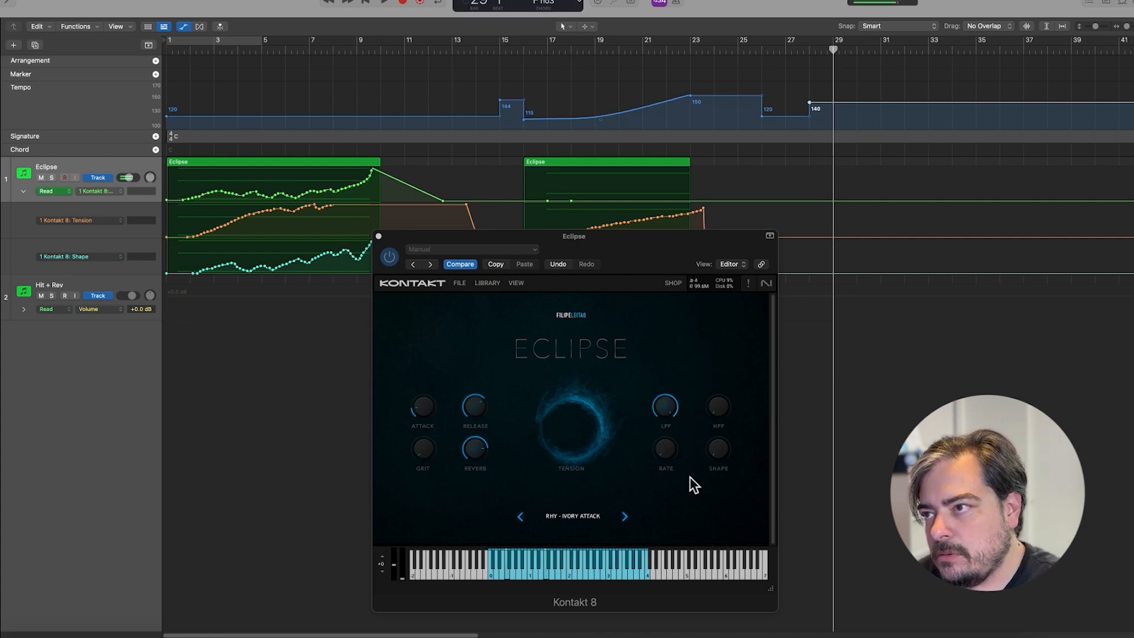
click(572, 434)
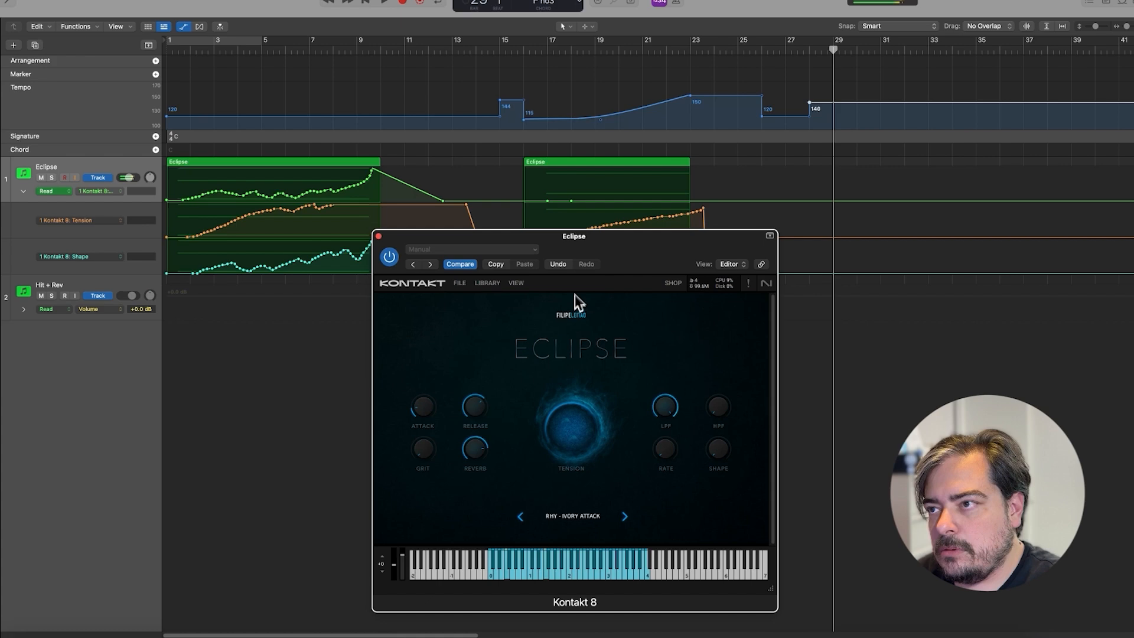
Audition the SUB presets from SUB - COLD CORRIDOR to SUB - SUBTONE while raising Attack and Rate
click(625, 516)
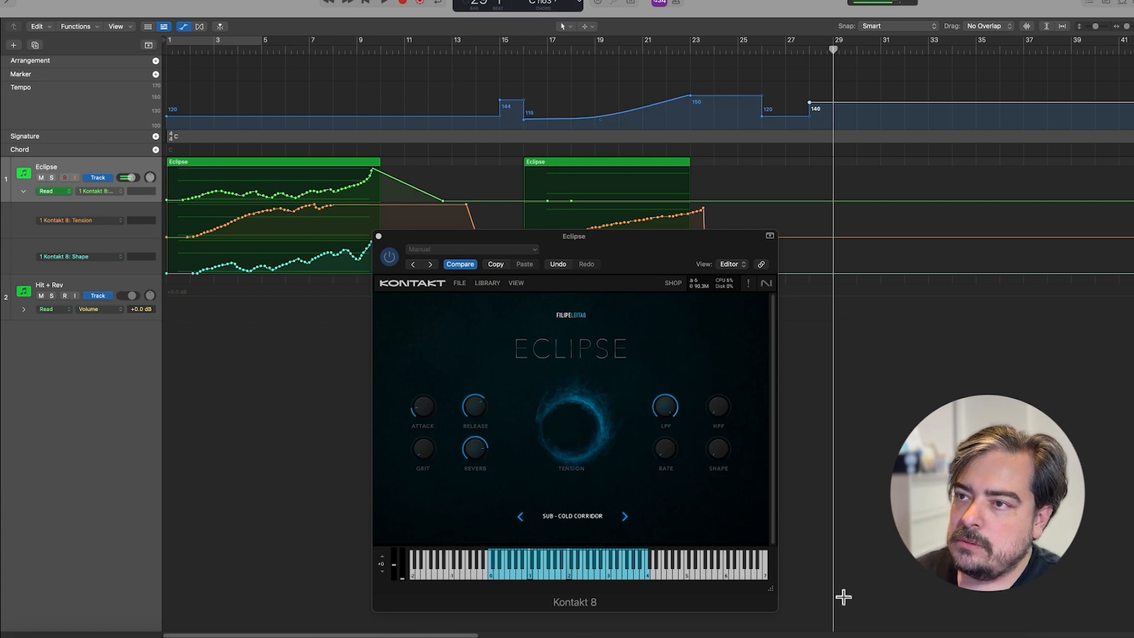
click(420, 407)
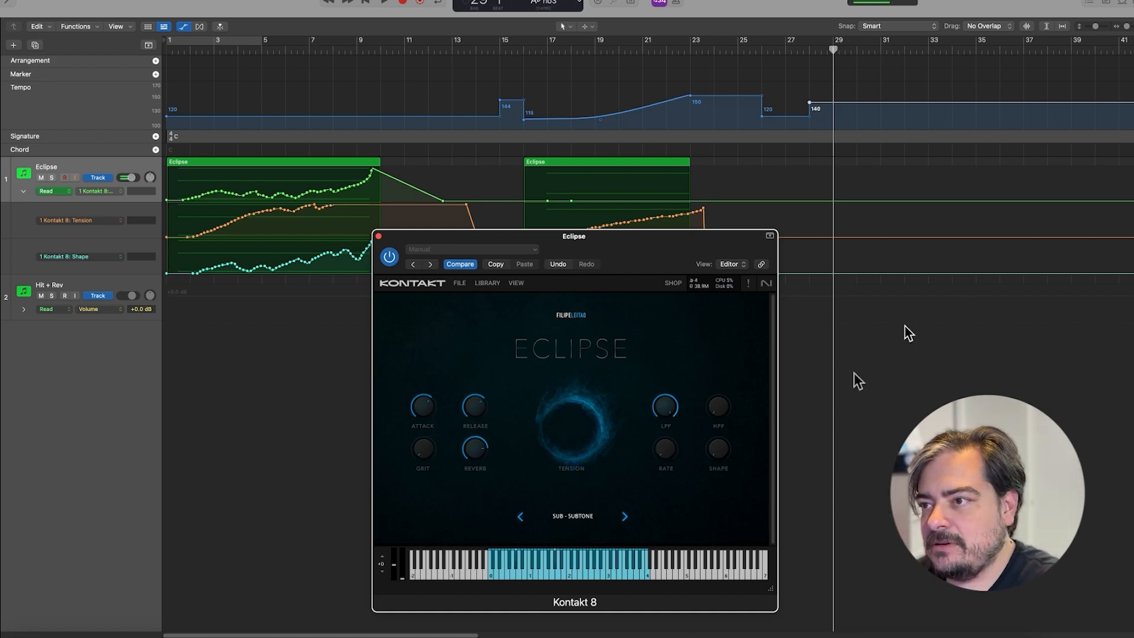
drag(671, 452, 668, 427)
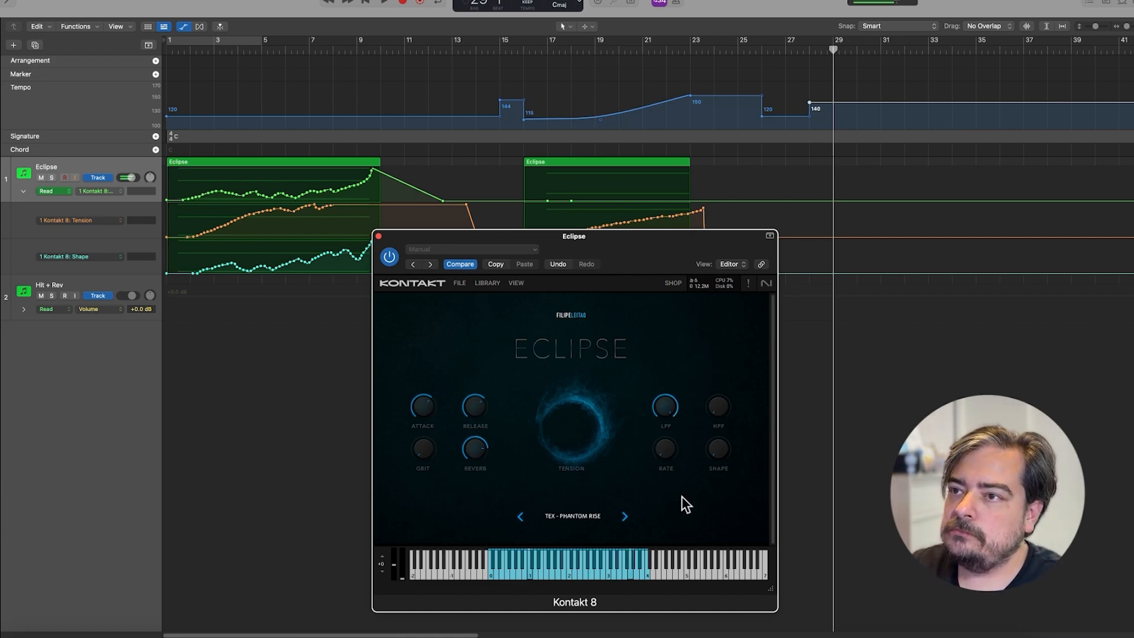
Move on from TEX - PHANTOM RISE to TEX - SHADOW BOWS, with Attack turned down to minimum, and adjust Tension
drag(445, 397, 417, 473)
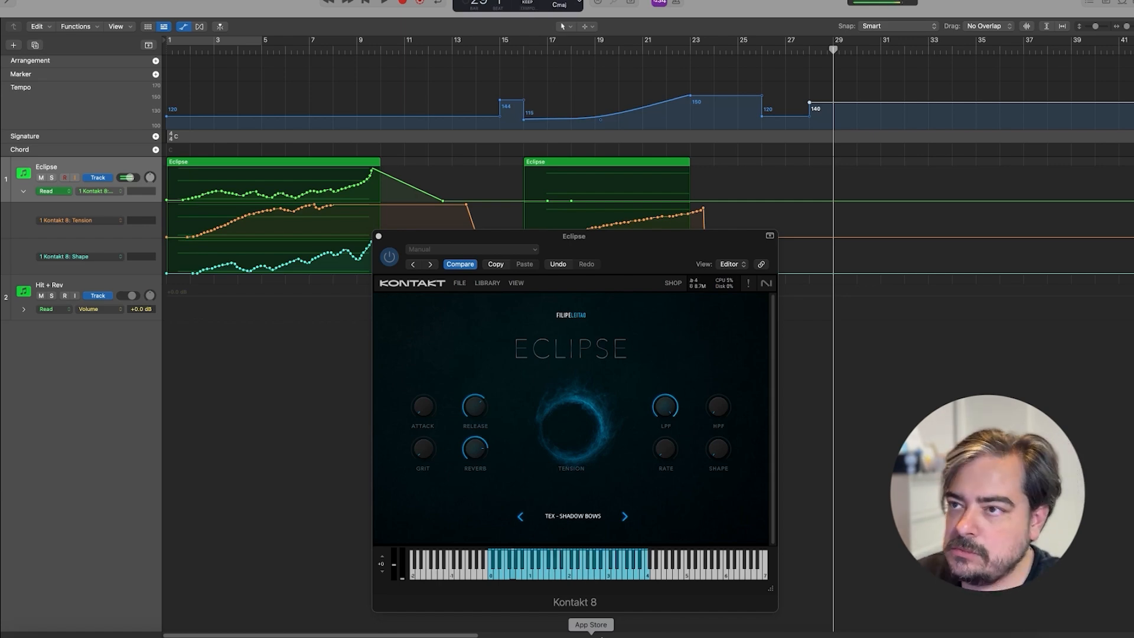
click(587, 433)
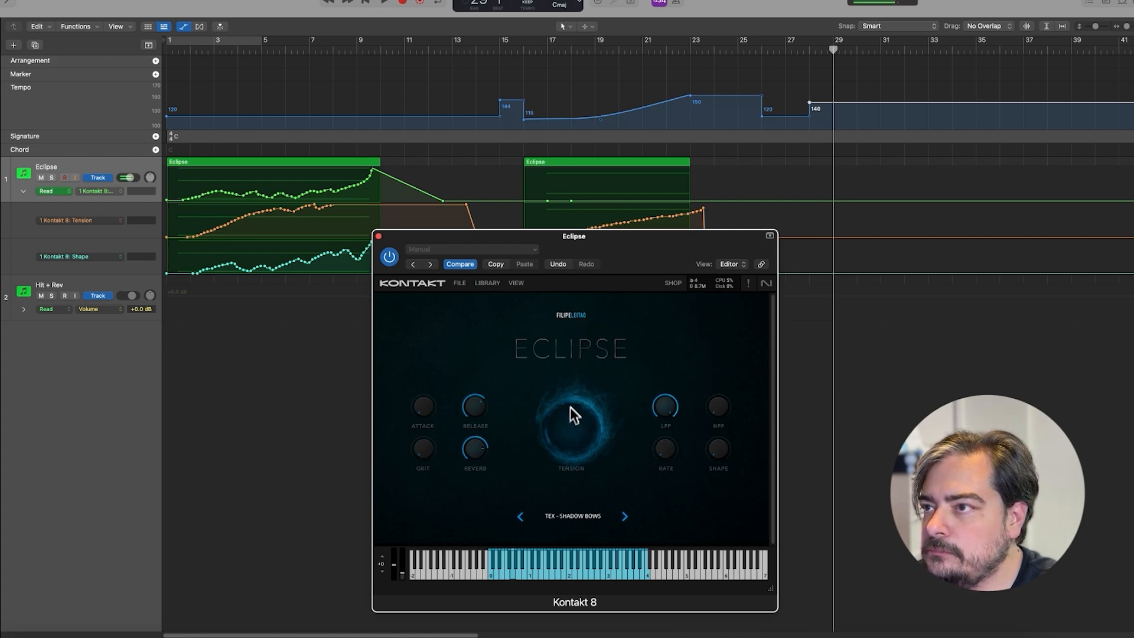
Audition TEX - SHADOW BOWS with Tension and LPF turned down and Shape and Rate raised, and move on to TEX - STATIC TENSION
drag(569, 423, 570, 436)
drag(672, 451, 672, 438)
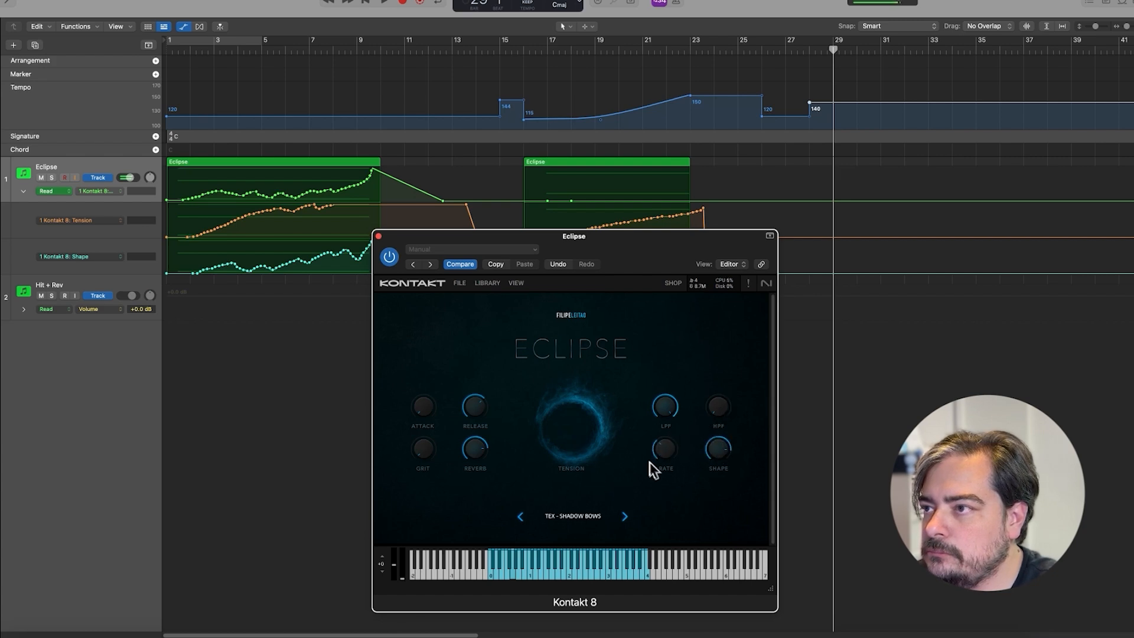
drag(664, 451, 661, 430)
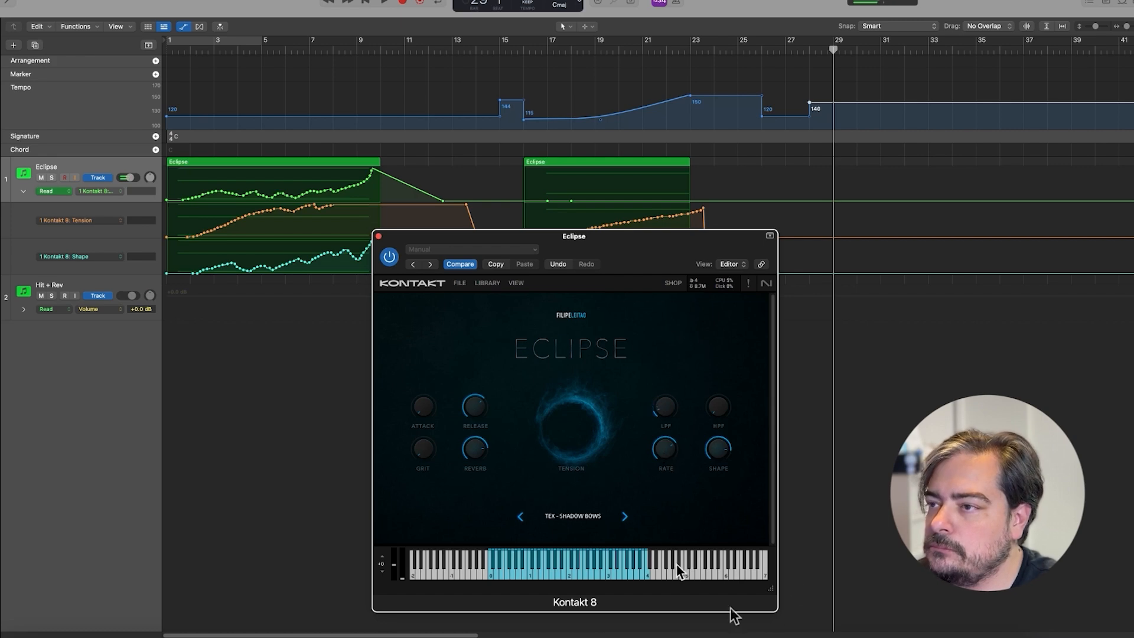
click(624, 517)
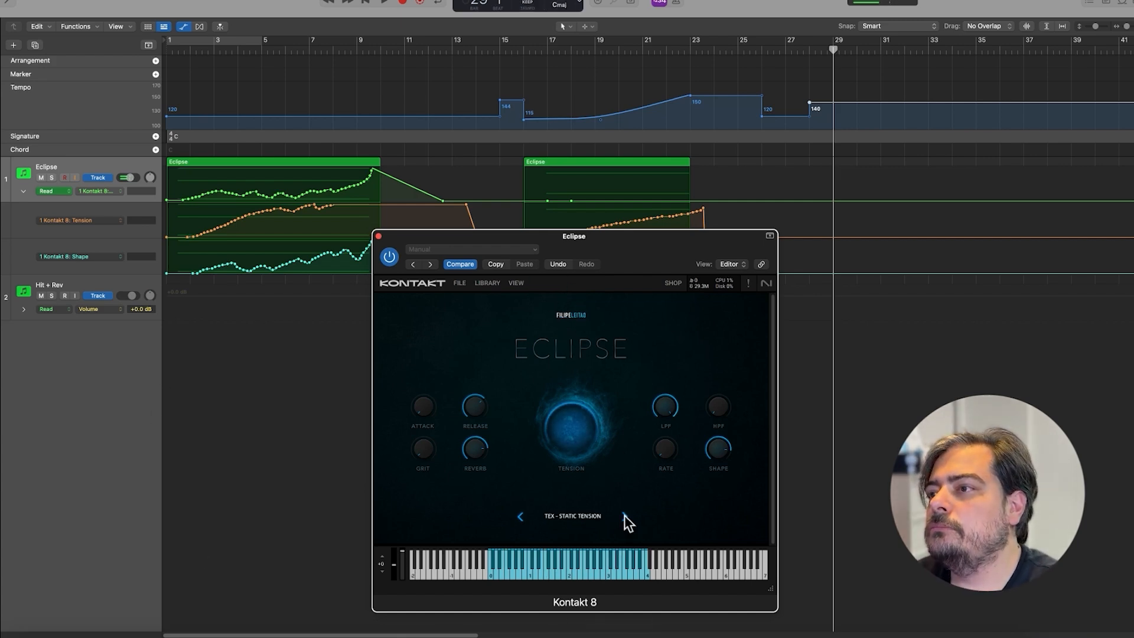
Switch to the Hit + Rev track's instrument and audition notes in HIT mode and in REV mode
drag(504, 243, 437, 197)
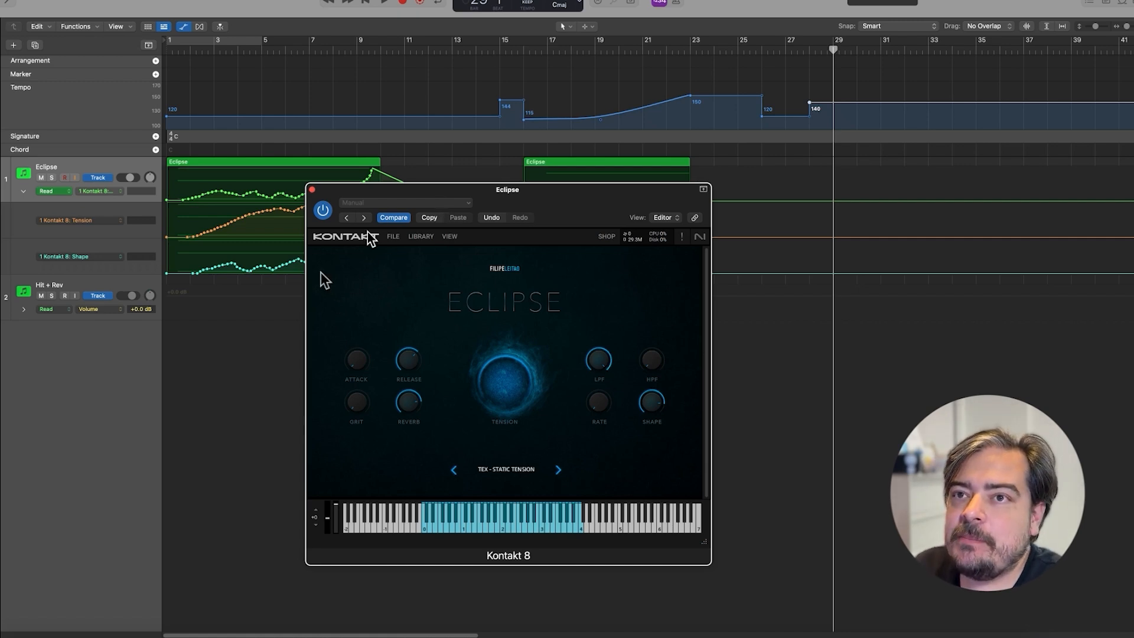
click(88, 284)
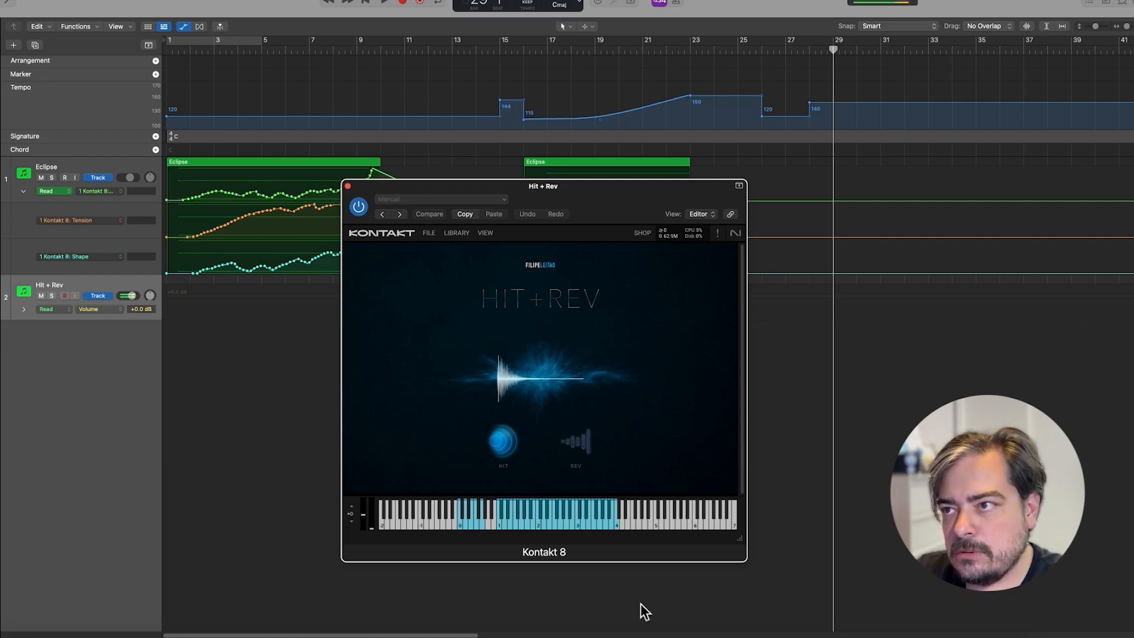
click(461, 527)
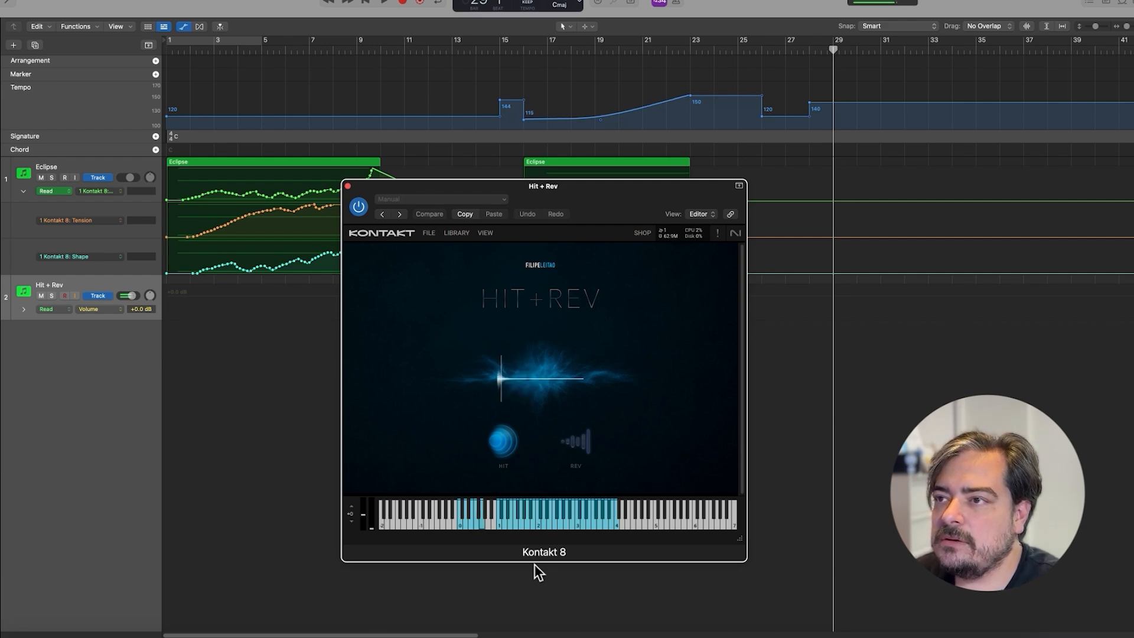
click(587, 443)
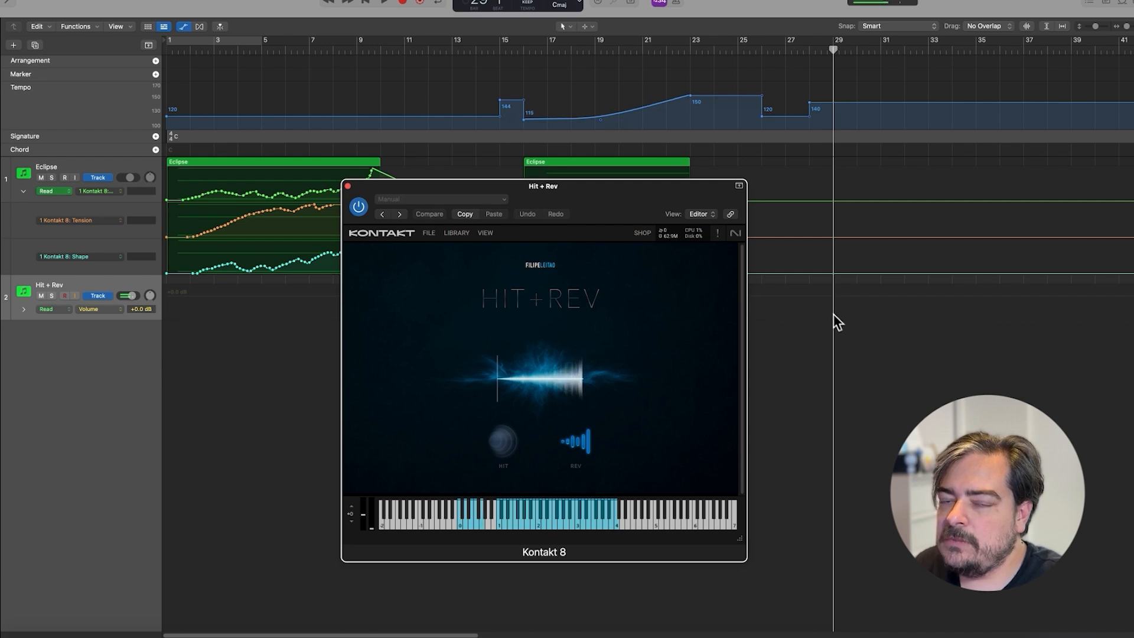
click(504, 529)
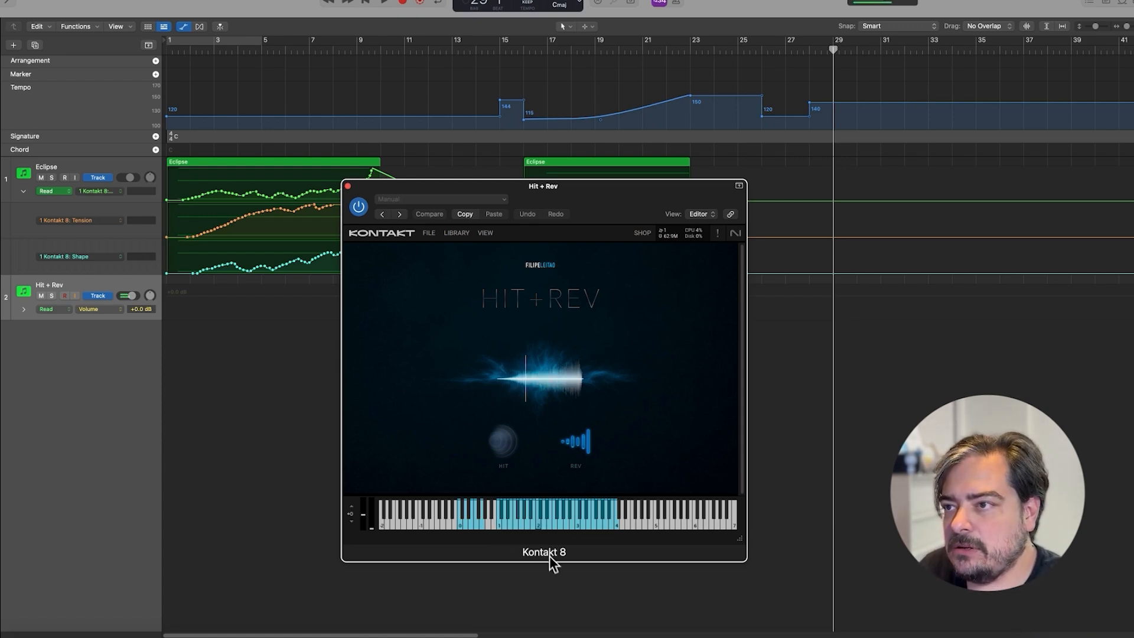